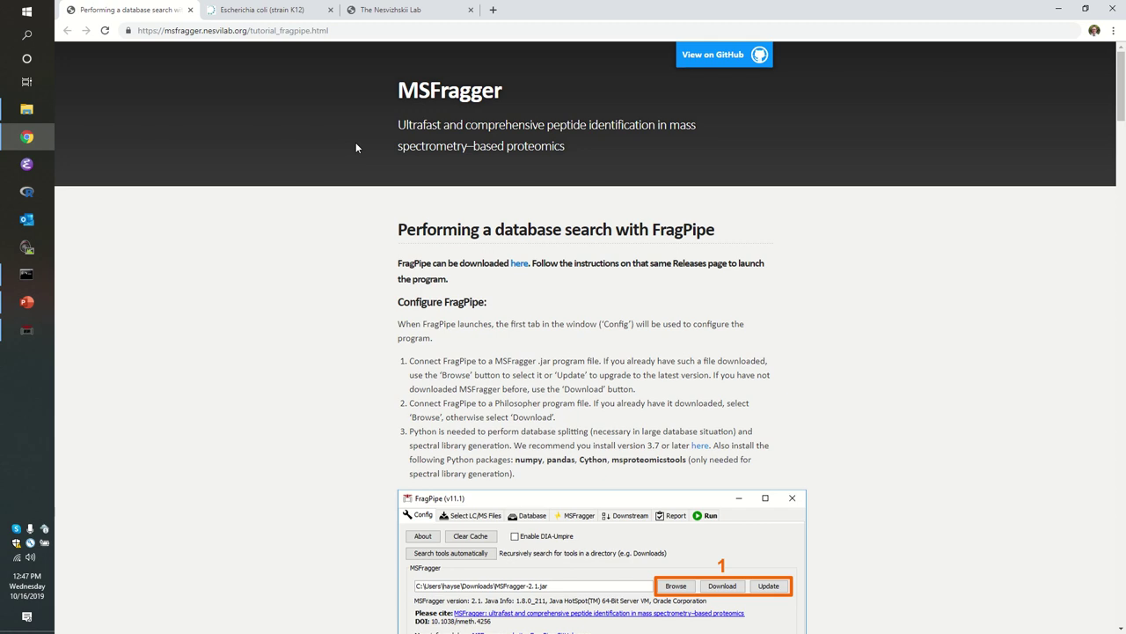
Switch from the MSFragger tutorial page to the FragPipe v11.0 window
key("alt+Tab")
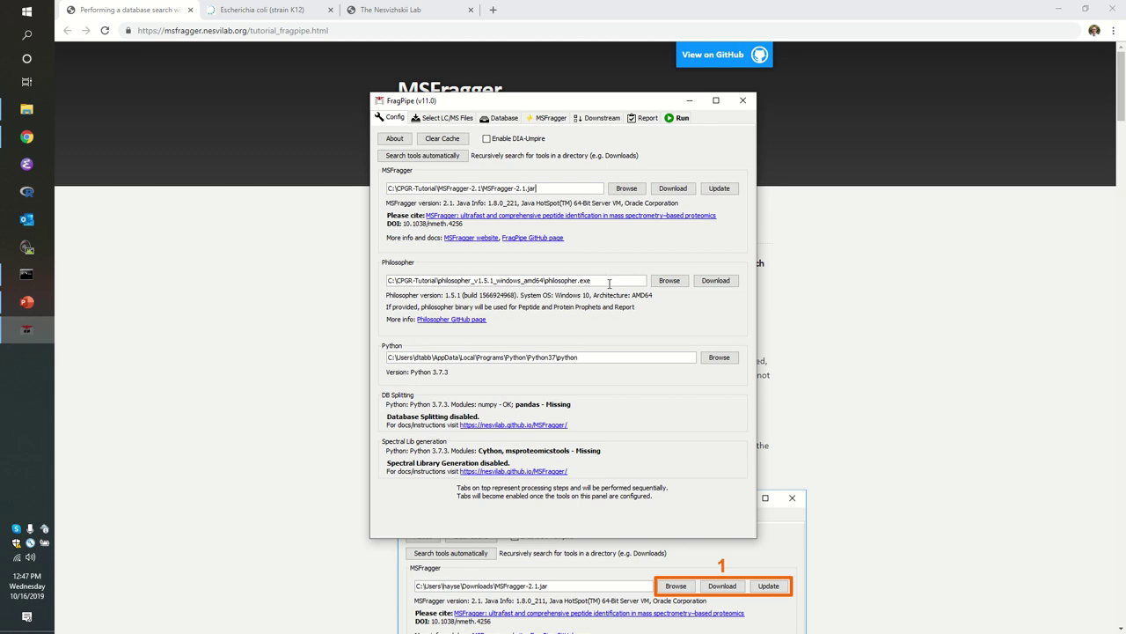
left_click(609, 284)
Add all ten E. coli RAW files to the LC/MS file list
left_click(446, 119)
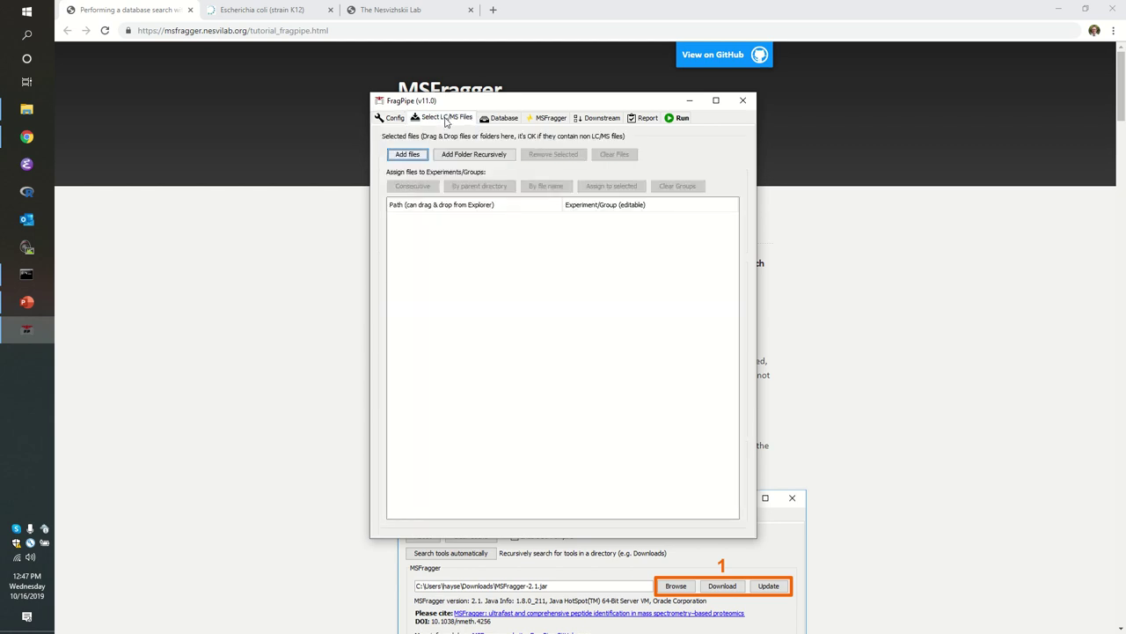
left_click(418, 155)
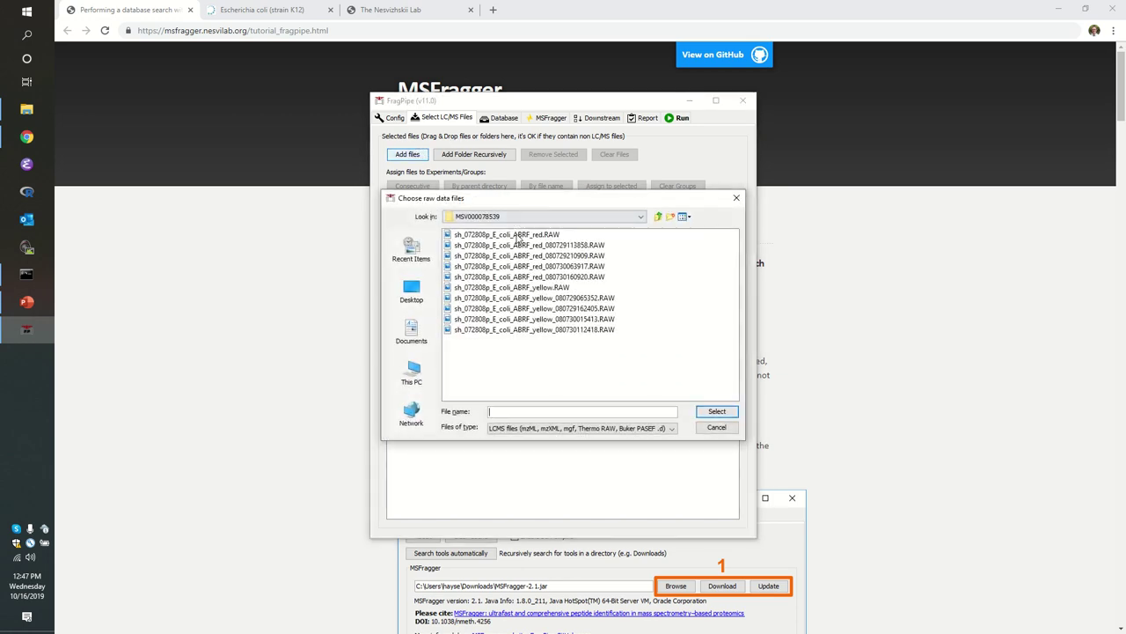
left_click(517, 234)
key("ctrl+a")
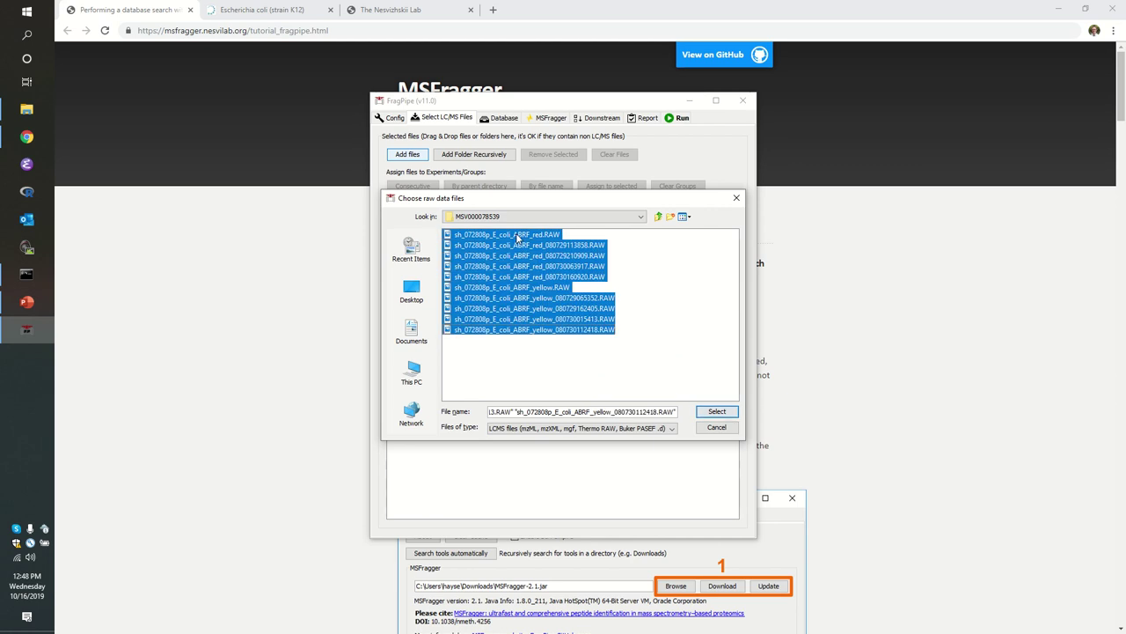
left_click(715, 413)
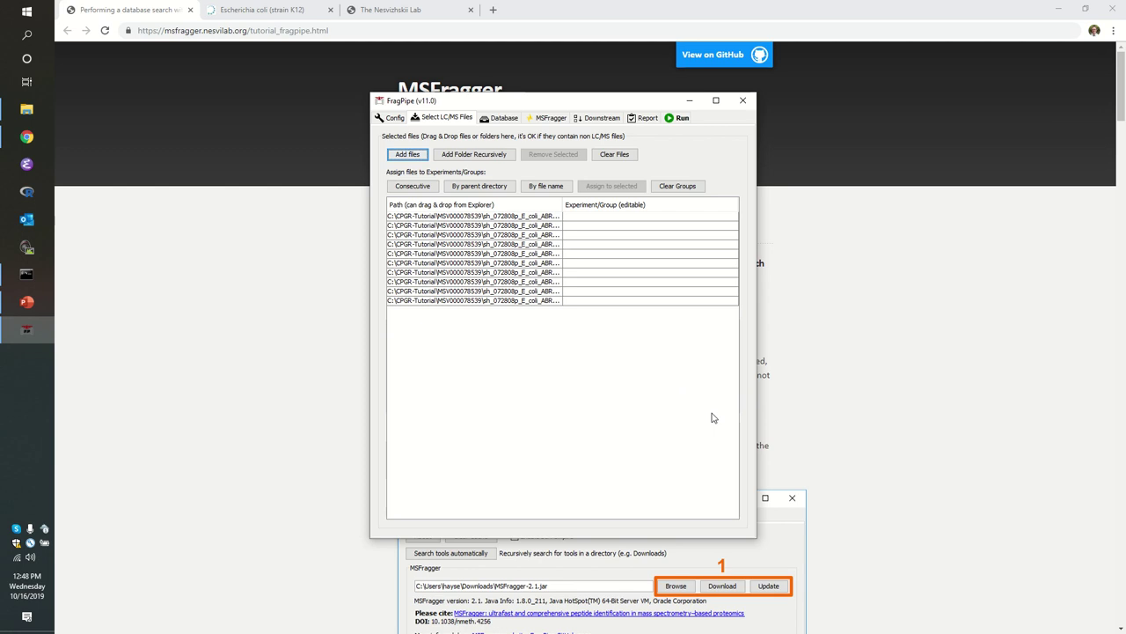
Assign experiment groups red1 through red5 to the first five files
left_click(618, 216)
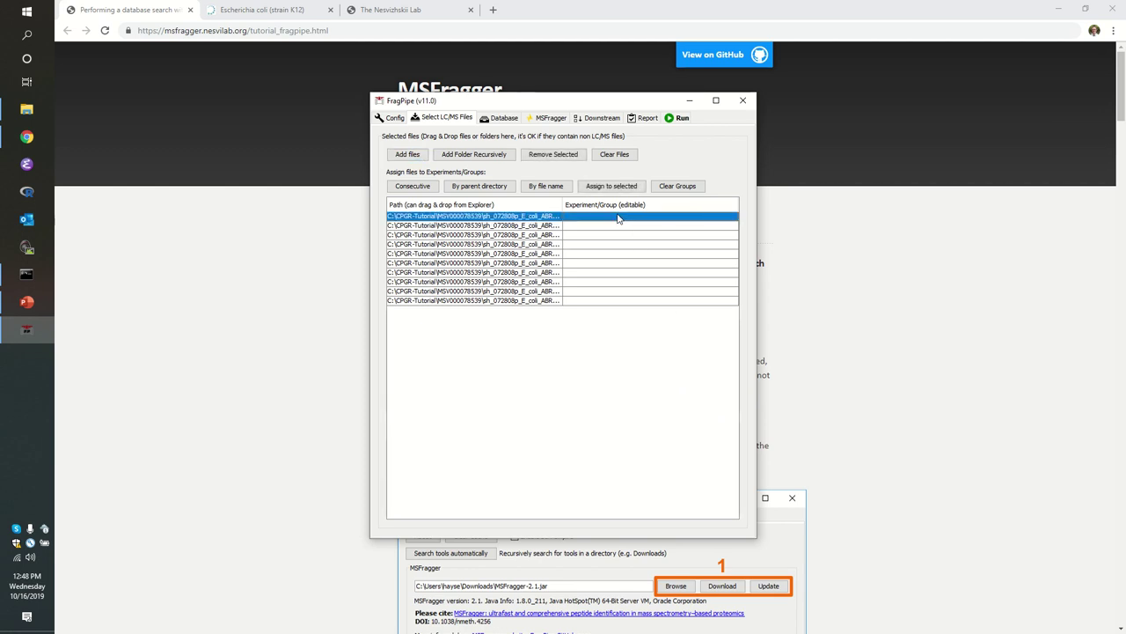
left_click(618, 215)
type("red1")
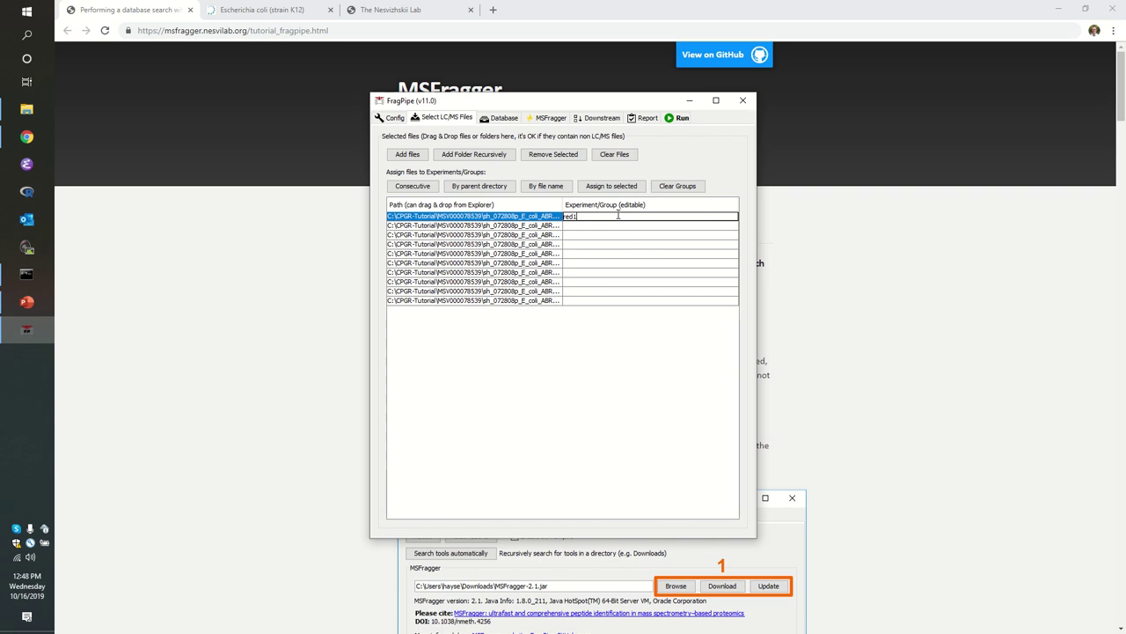
key("Return")
left_click(620, 226)
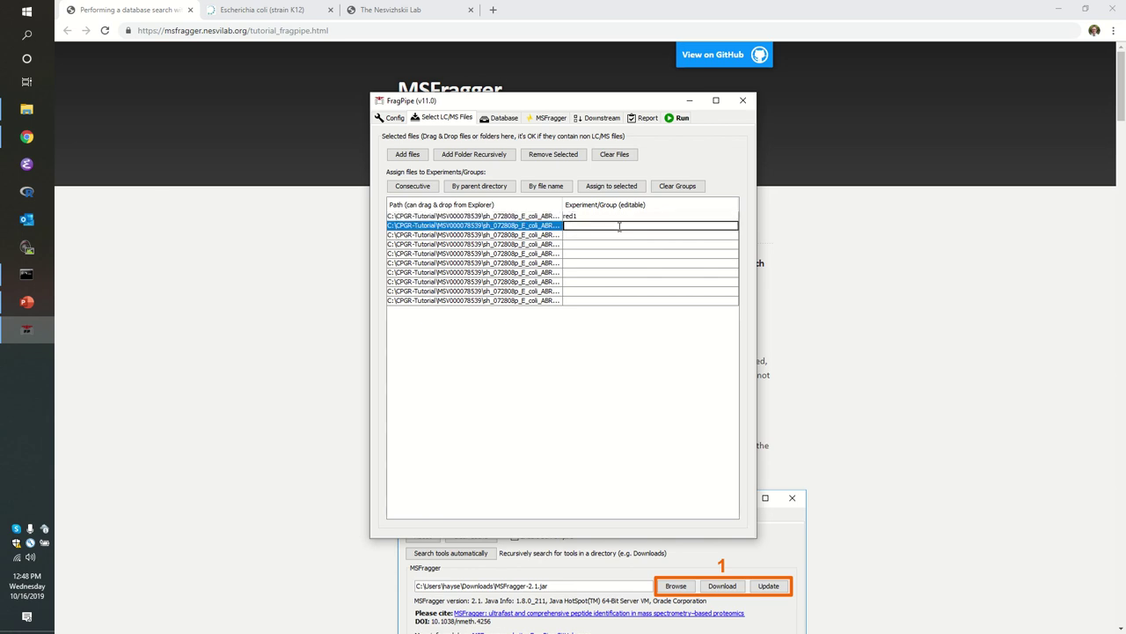
type("red2")
key("Return")
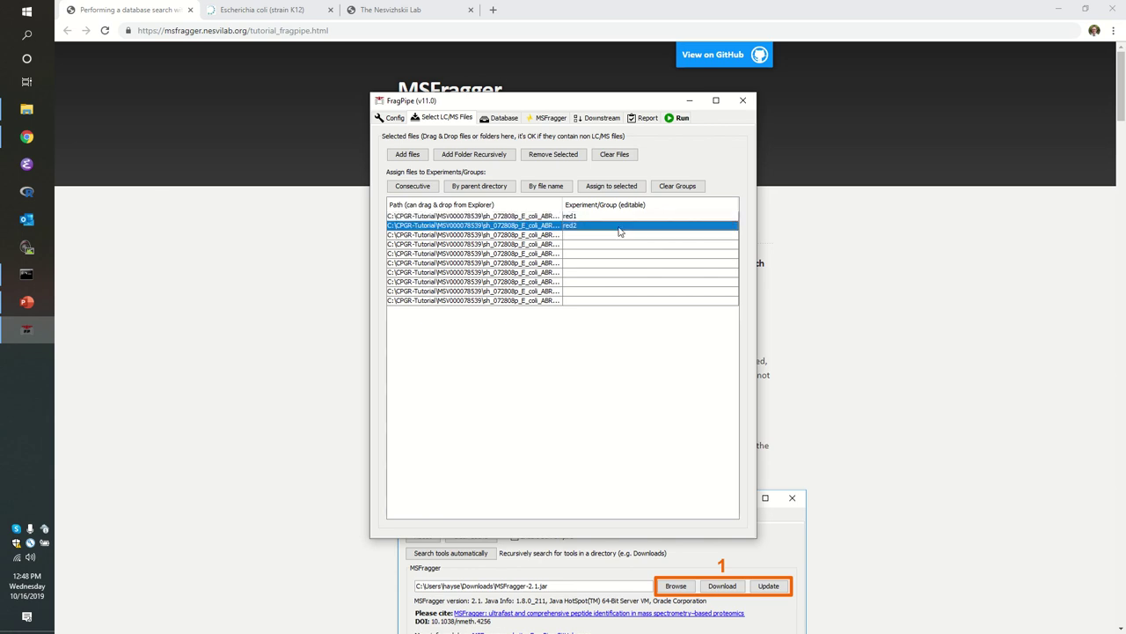
left_click(619, 235)
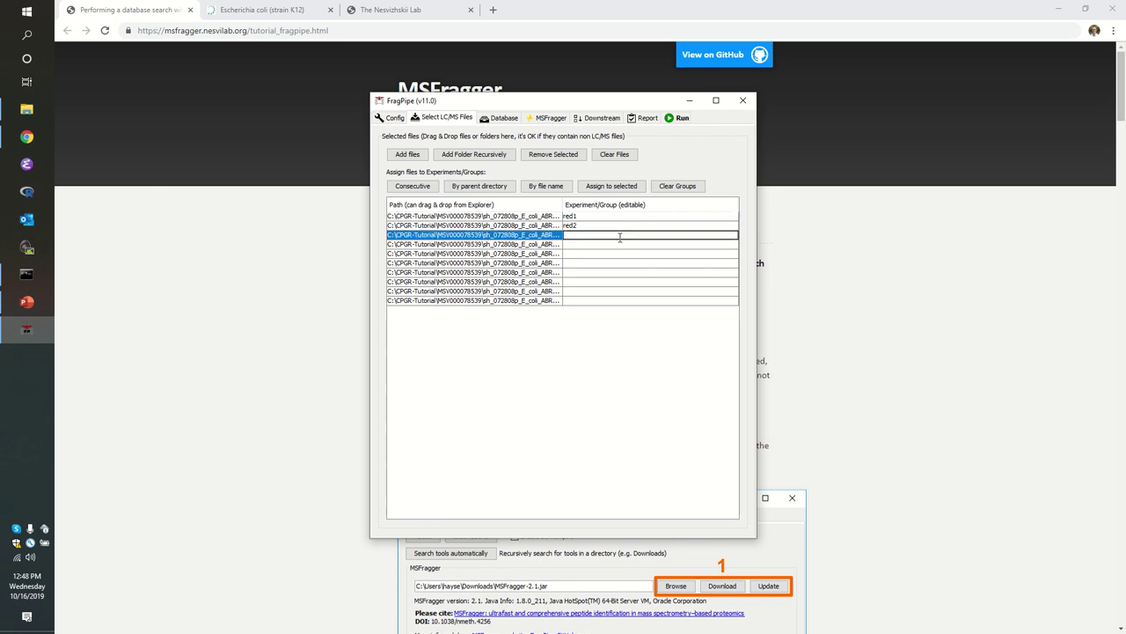
type("red3")
key("Return")
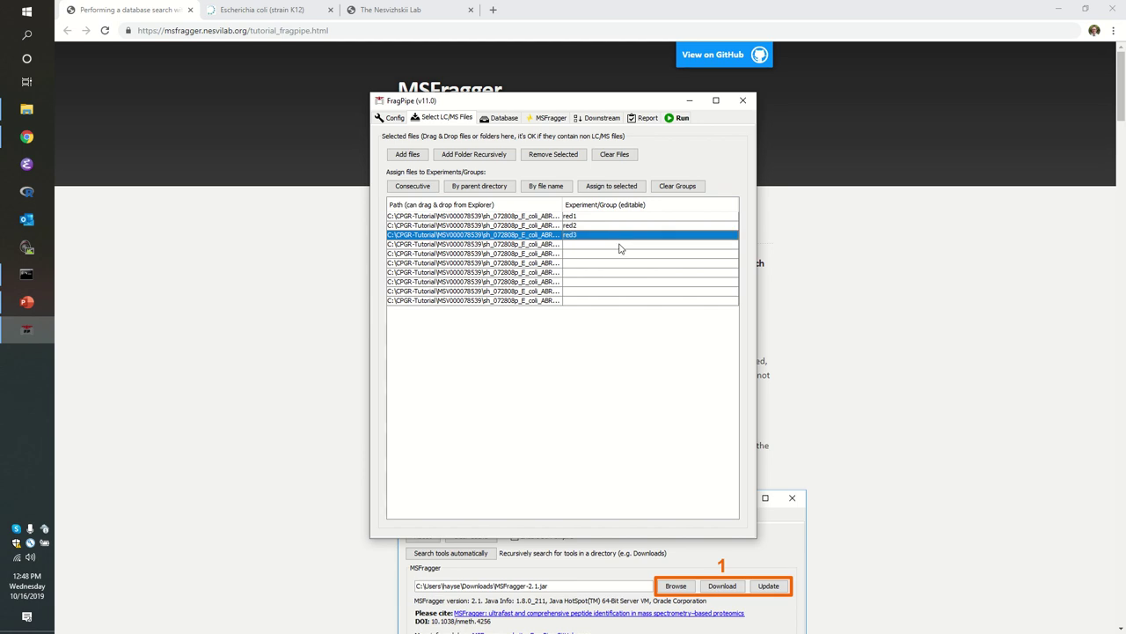
left_click(620, 244)
type("red")
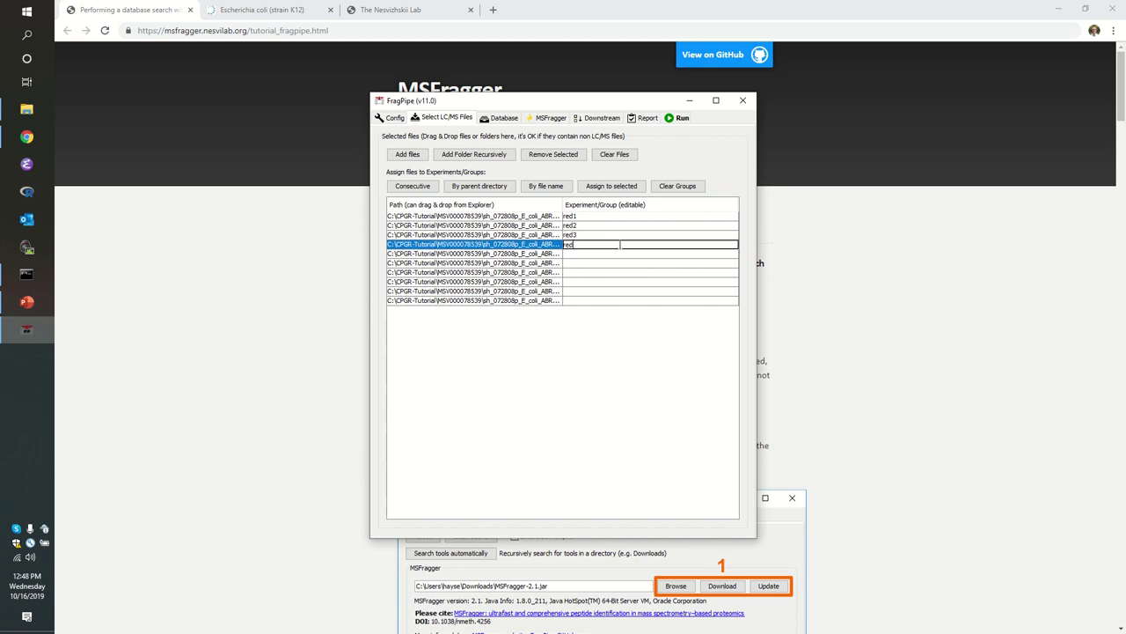
type("4")
key("Return")
left_click(621, 253)
type("red")
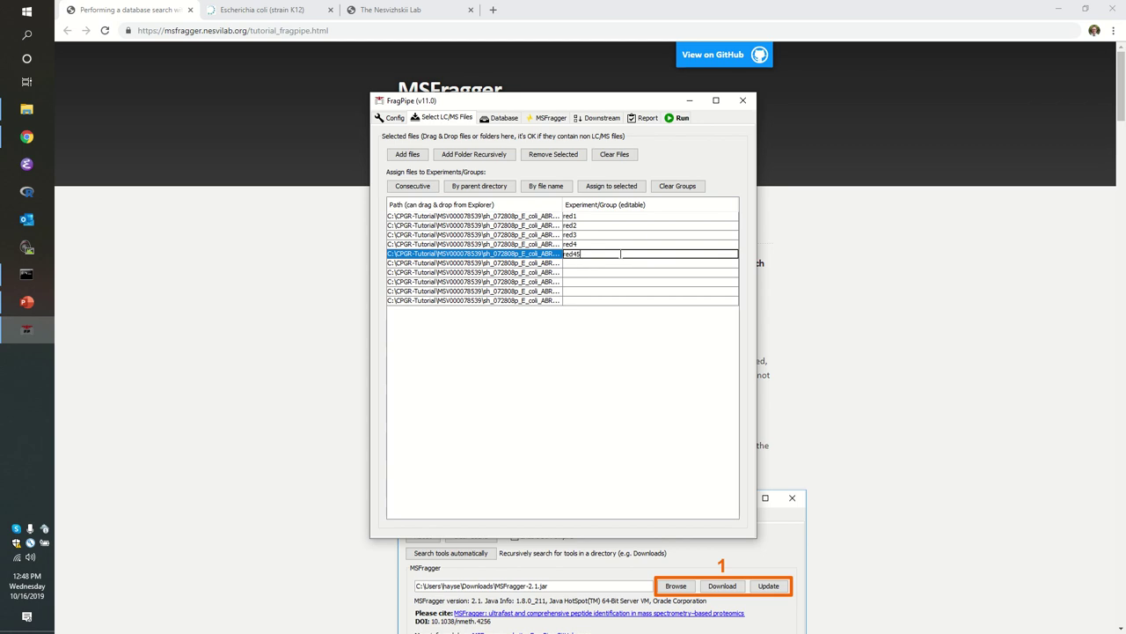
type("5")
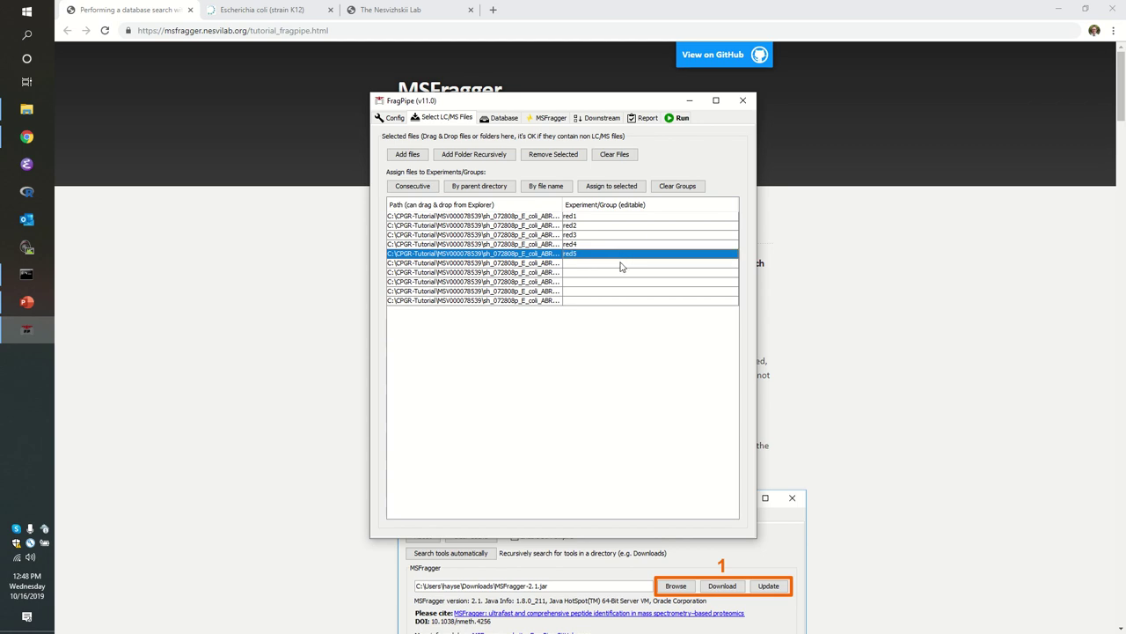
left_click(621, 265)
Assign experiment groups yellow1 through yellow5 to the remaining five files
left_click(621, 264)
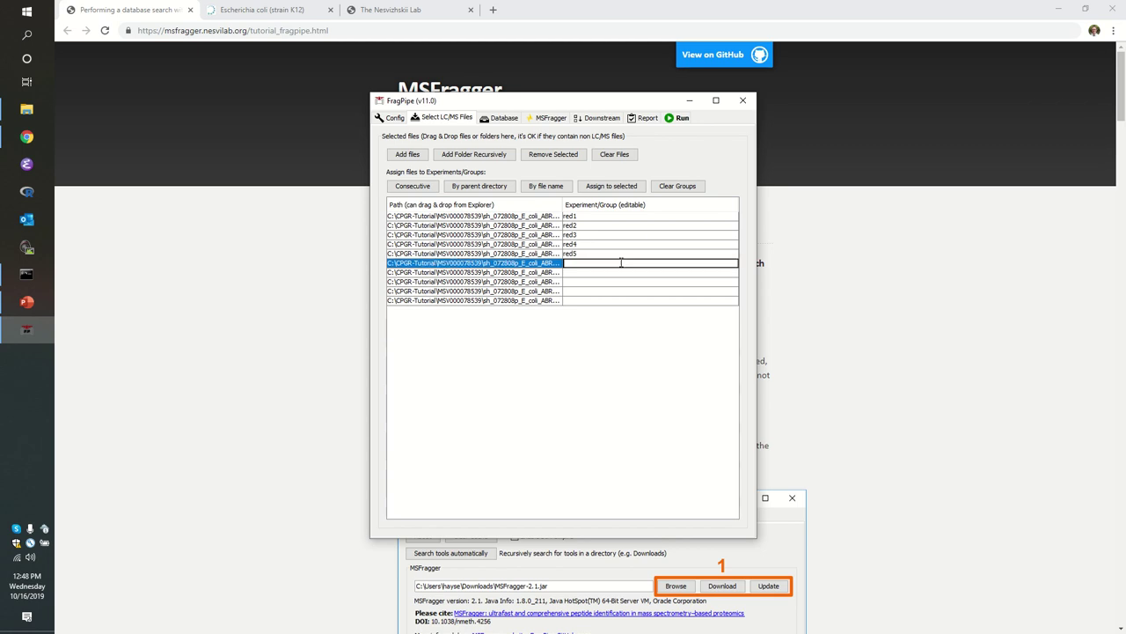
type("yellow1")
key("Return")
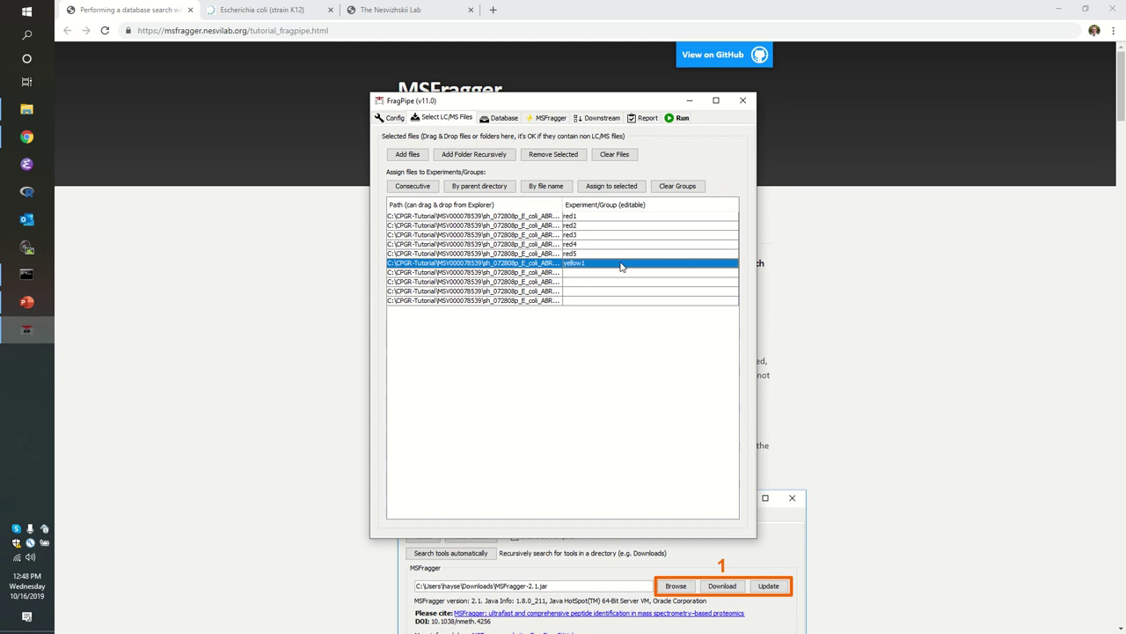
left_click(621, 275)
left_click(621, 273)
type("yellow2")
key("Return")
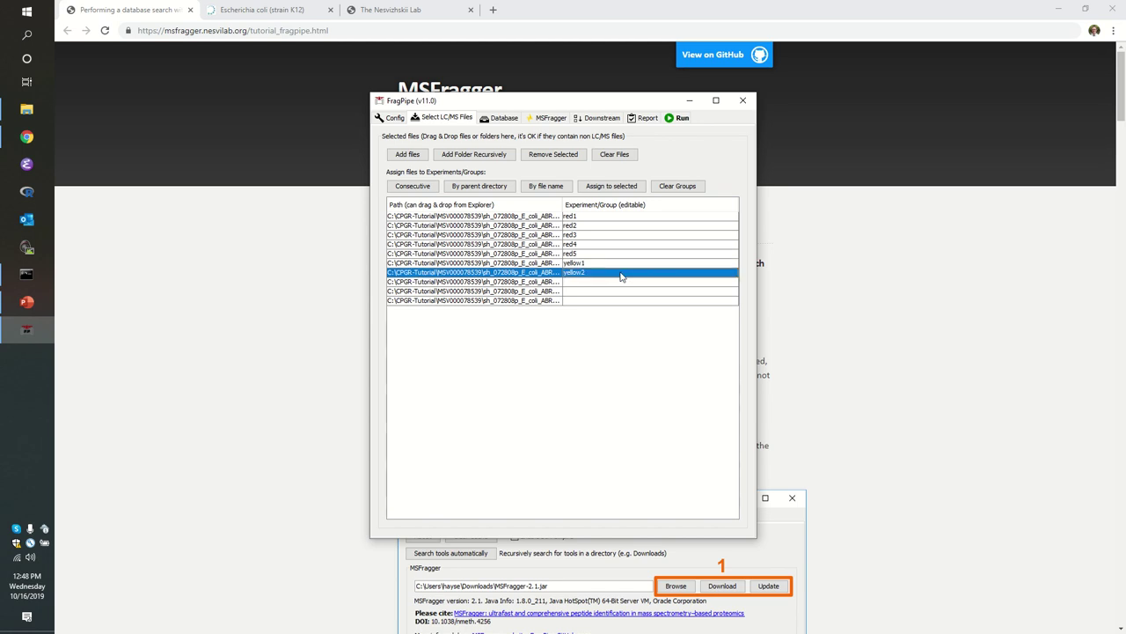
left_click(617, 281)
left_click(618, 281)
type("yellow3")
key("Return")
double_click(618, 291)
type("yellow4")
key("Return")
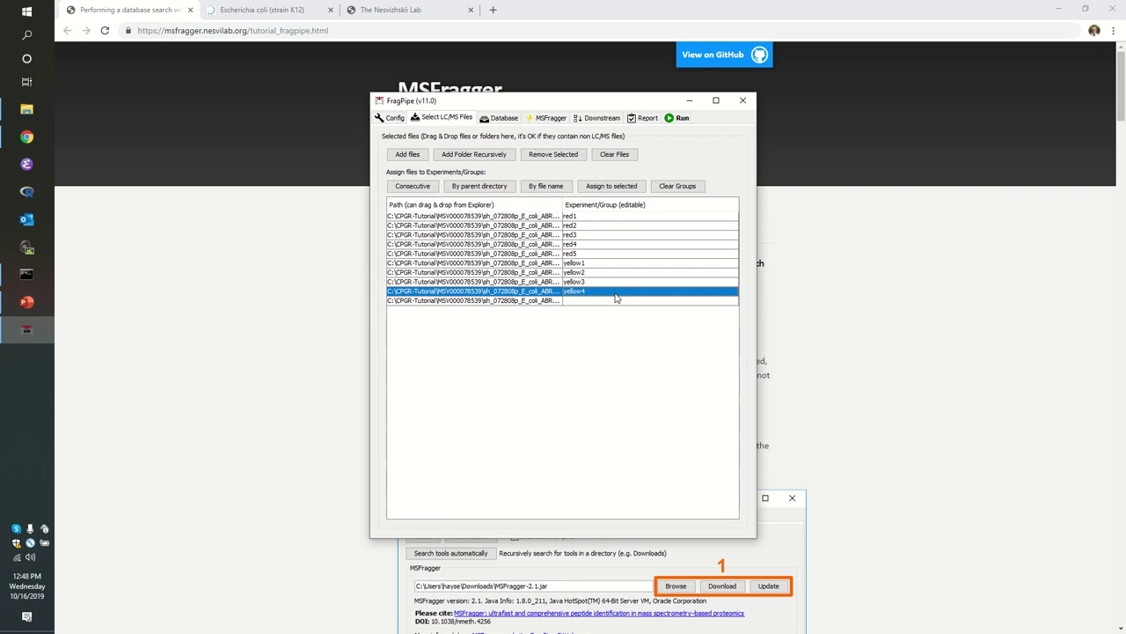
left_click(616, 302)
double_click(615, 301)
type("yello")
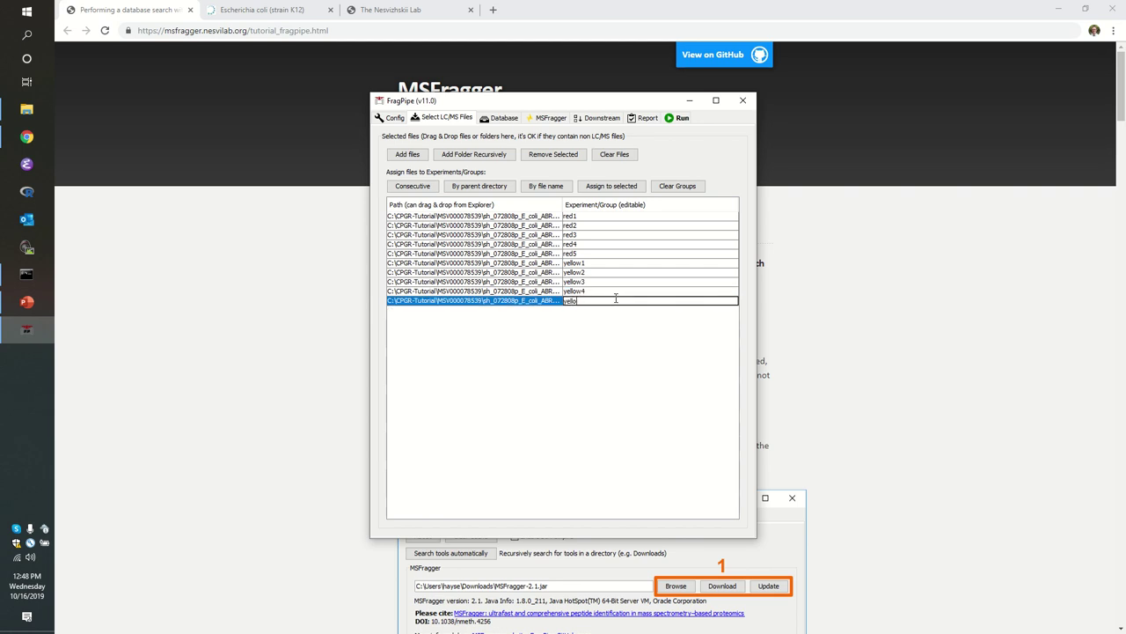
type("w5")
key("Return")
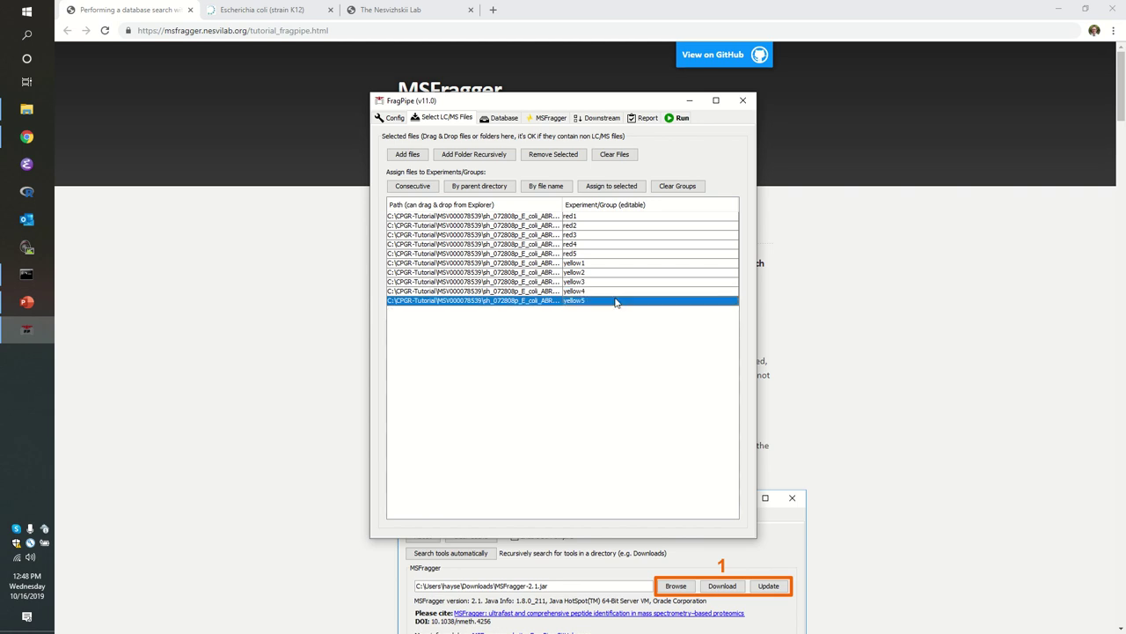
Auto-detect the decoy tag for 2019-10-16-td-UP000000625.fas and accept rev_
left_click(498, 120)
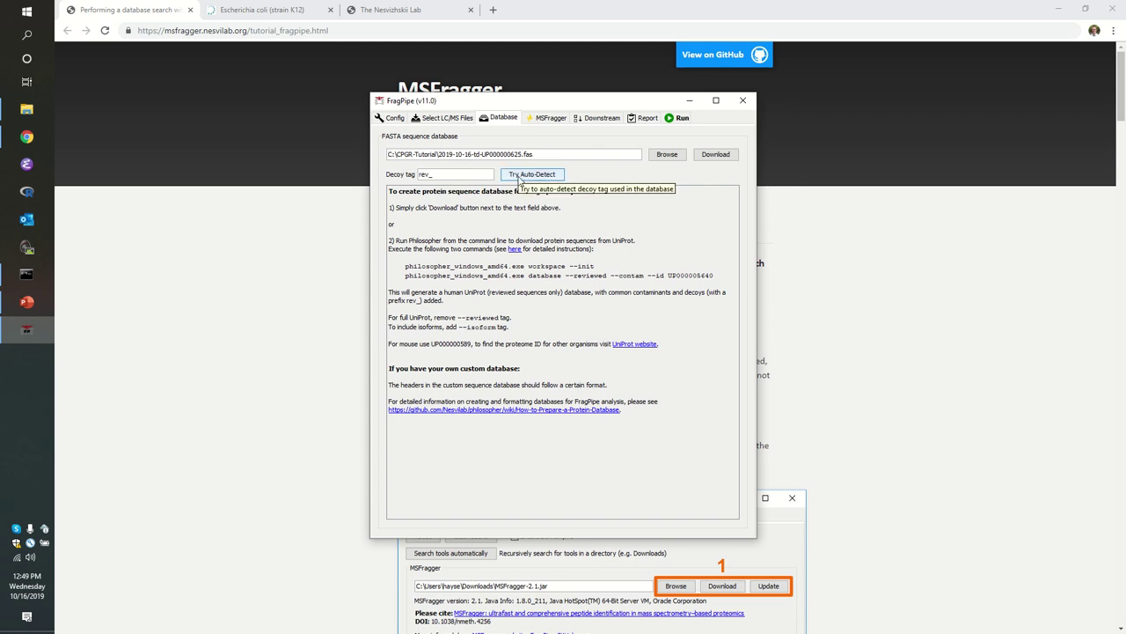
left_click(519, 178)
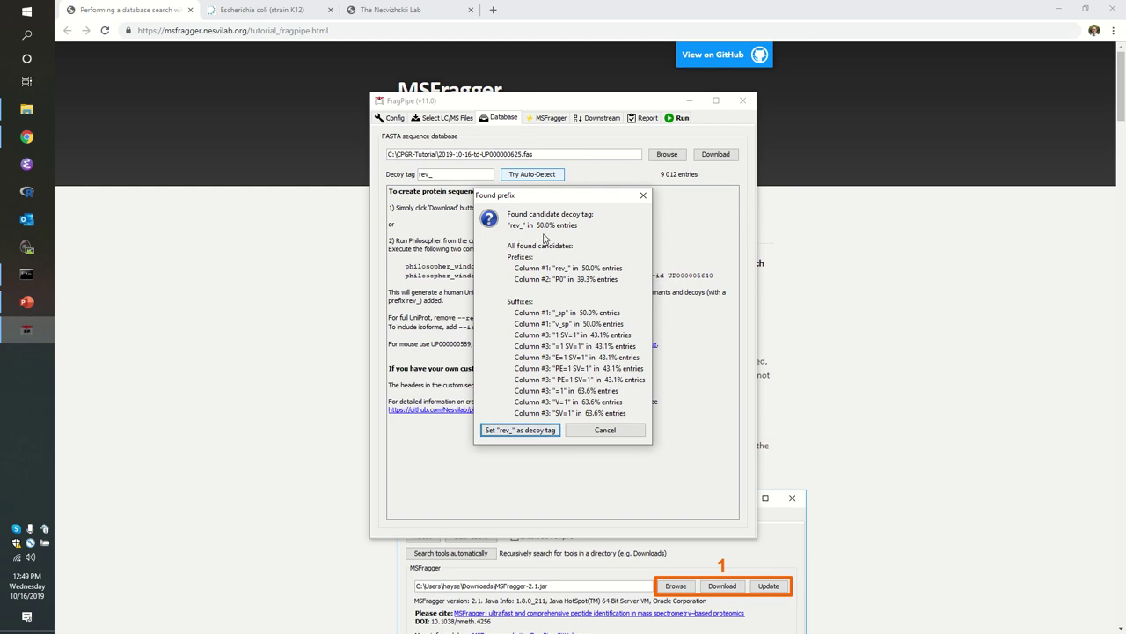
left_click(500, 430)
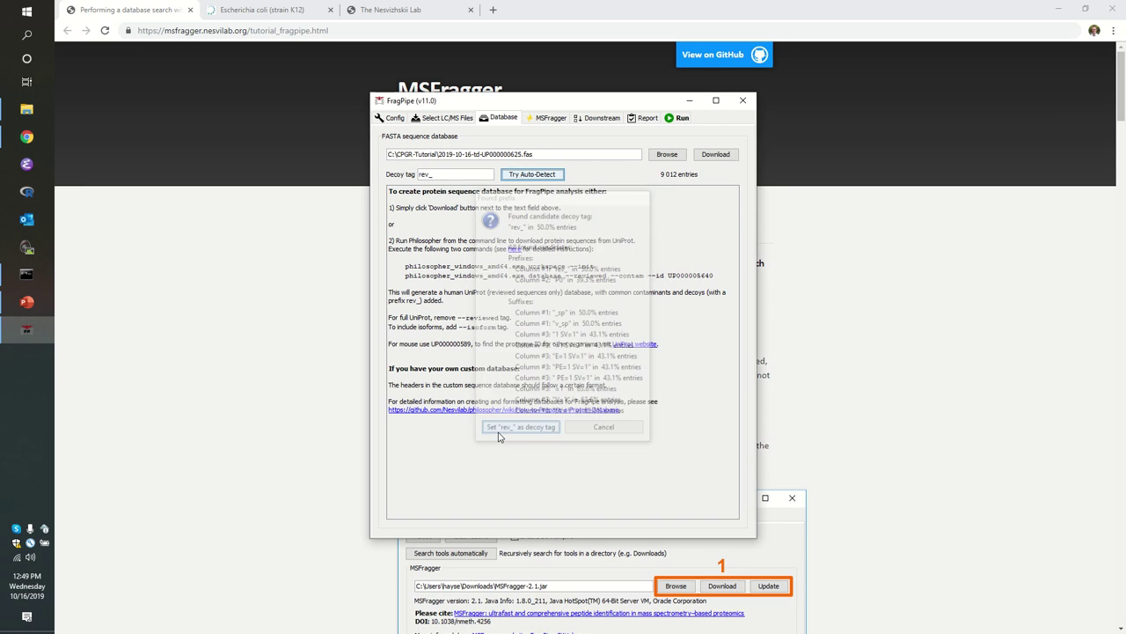
Load MSFragger's closed search defaults, also updating the other tools' options
left_click(543, 118)
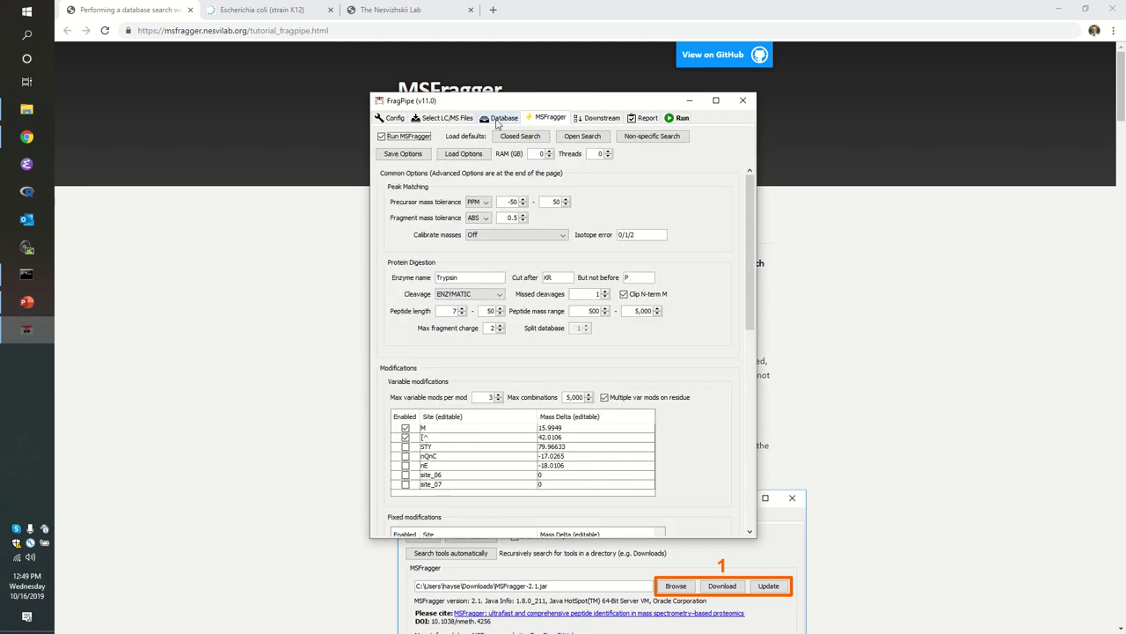
left_click(519, 137)
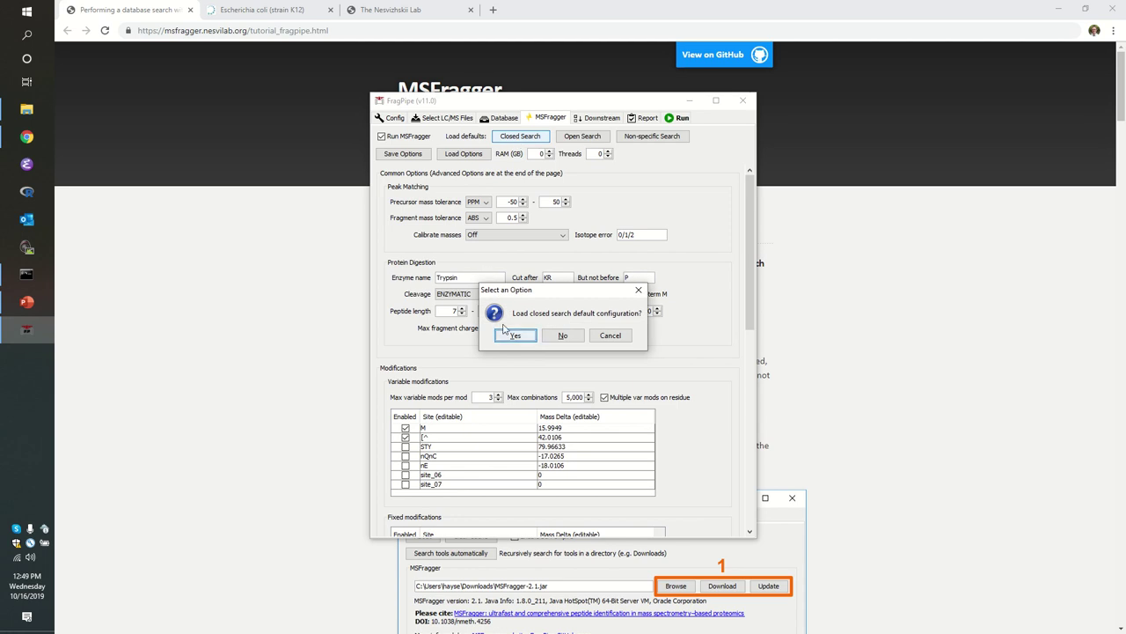
left_click(513, 340)
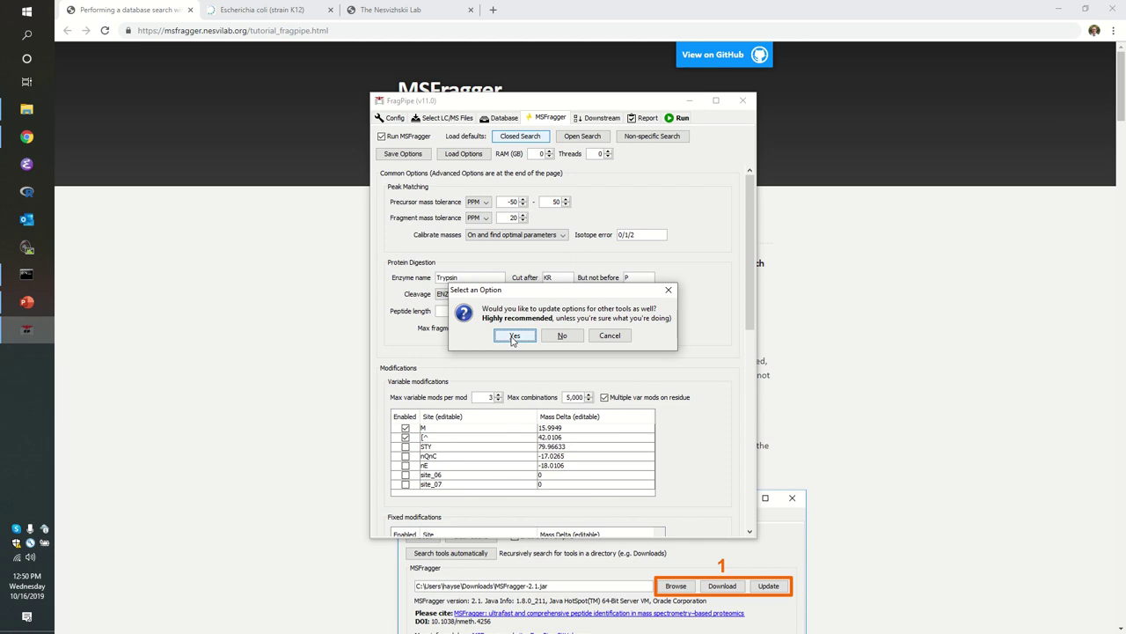
left_click(514, 338)
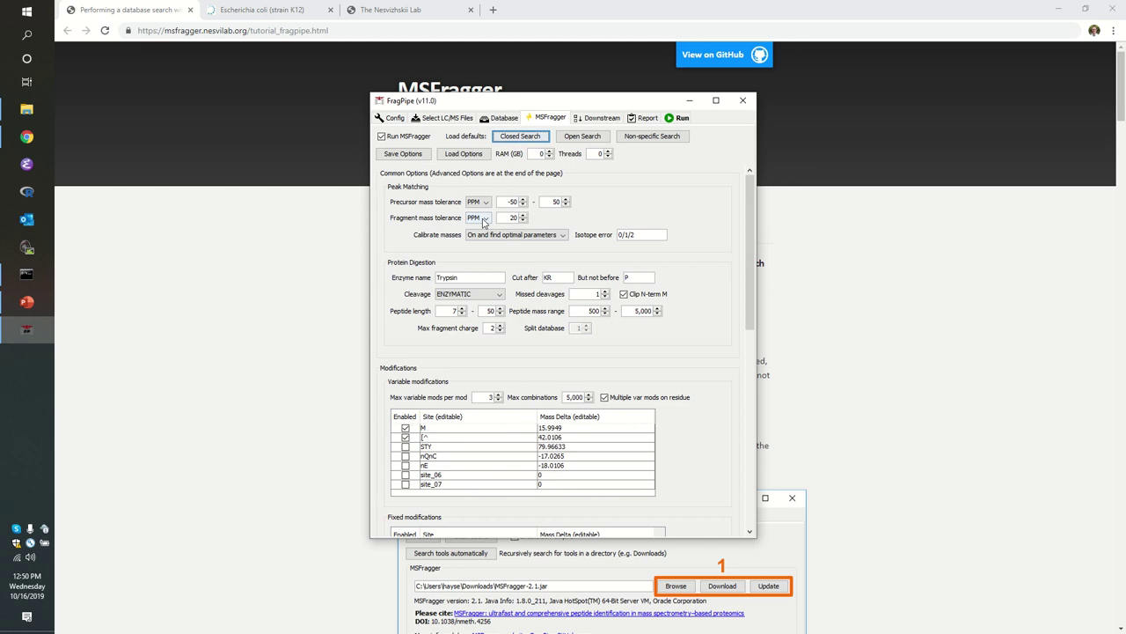
Set fragment mass tolerance to 0.5 ABS and turn mass calibration Off
left_click(483, 223)
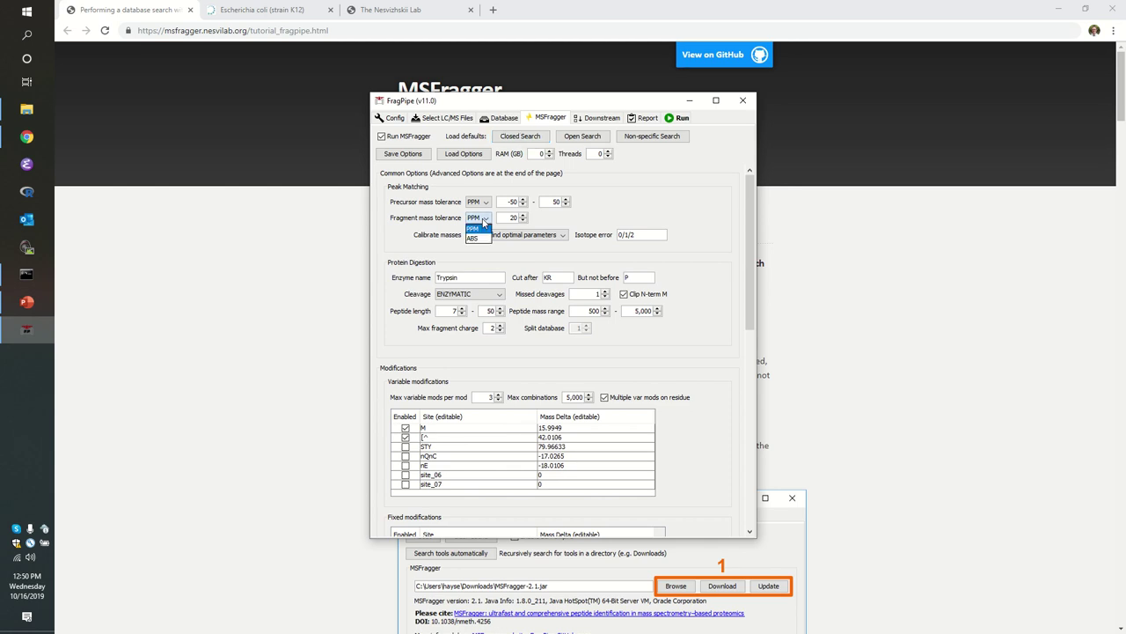
left_click(473, 238)
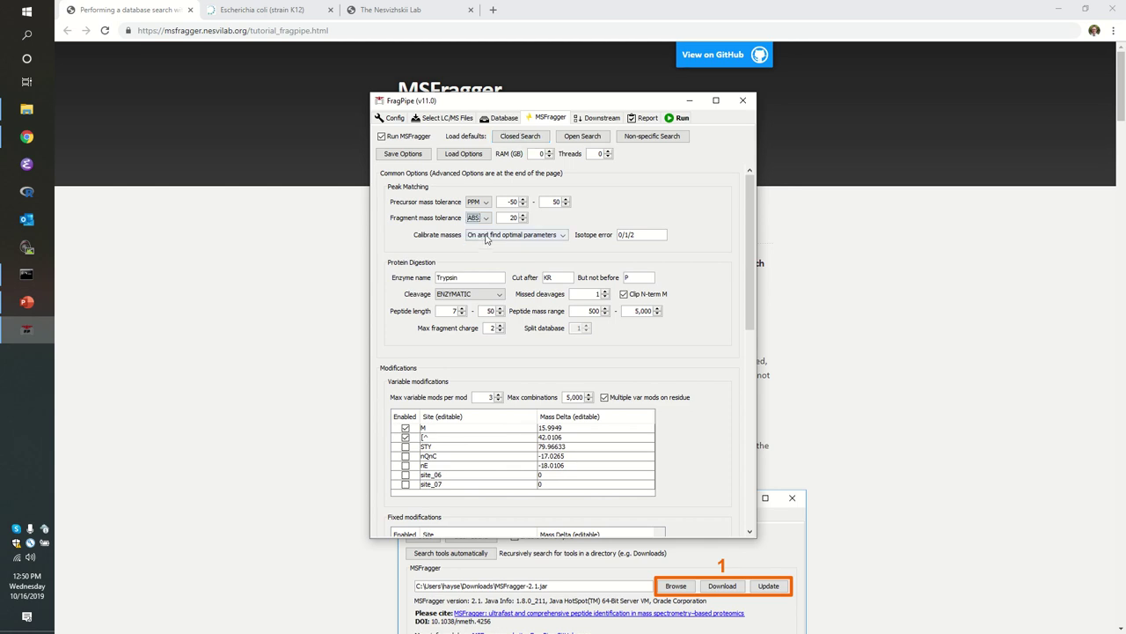
double_click(513, 218)
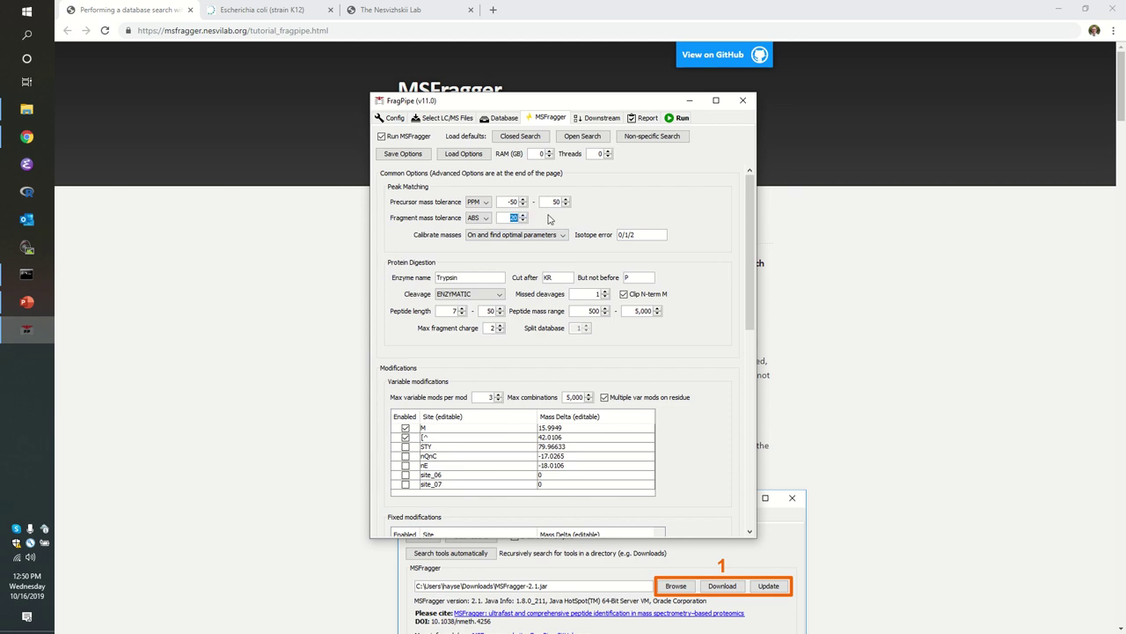
type("0.5")
left_click(544, 234)
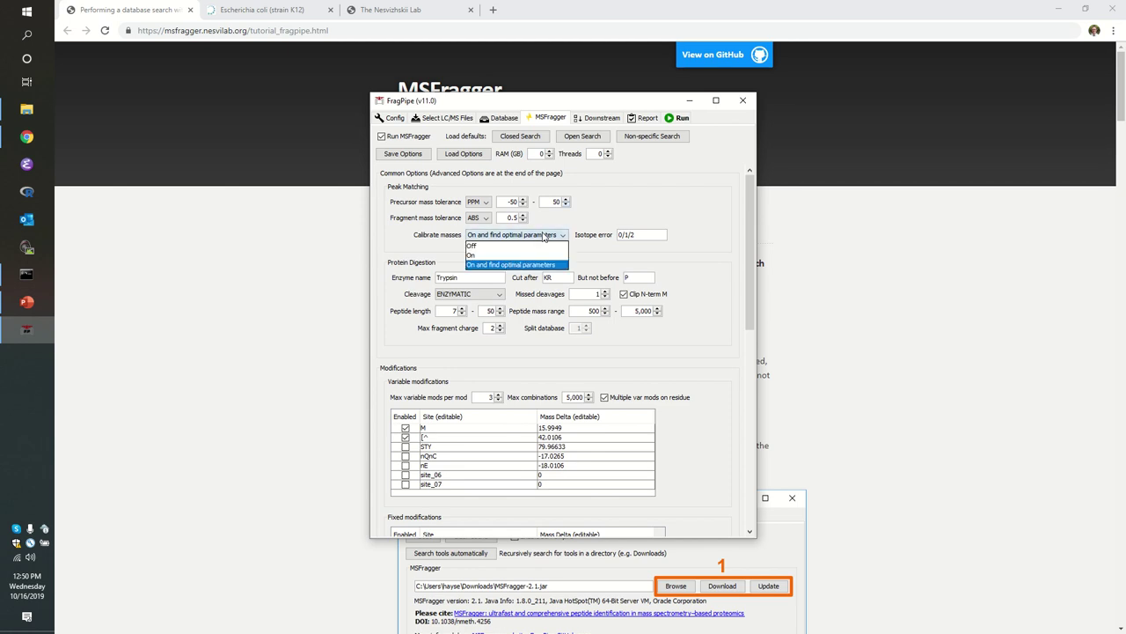
left_click(539, 250)
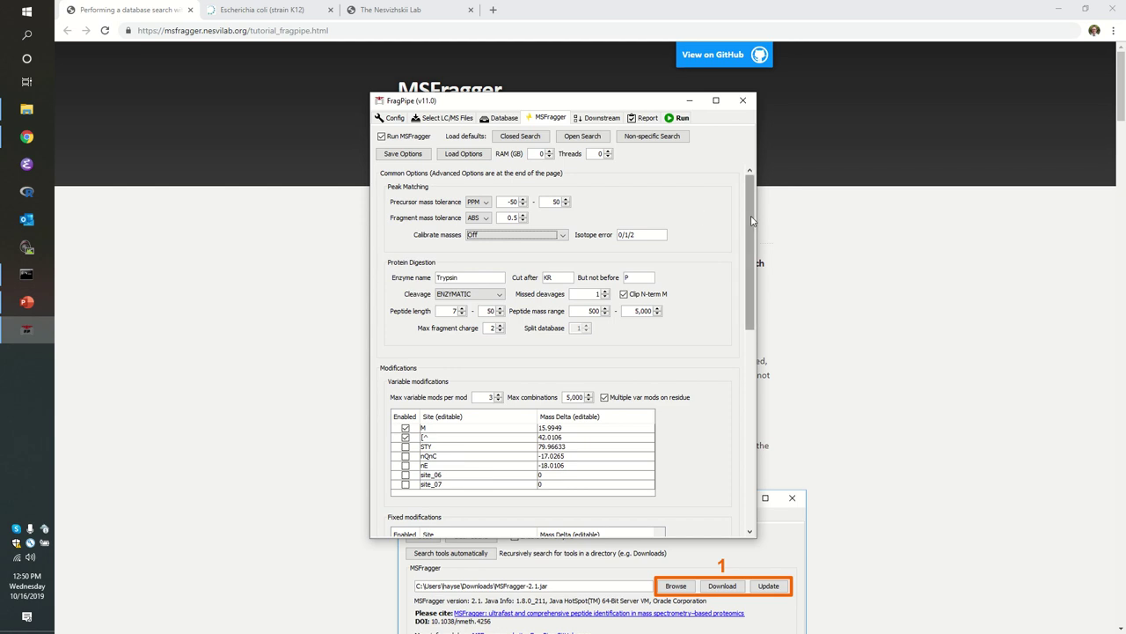
left_click_drag(752, 221, 730, 346)
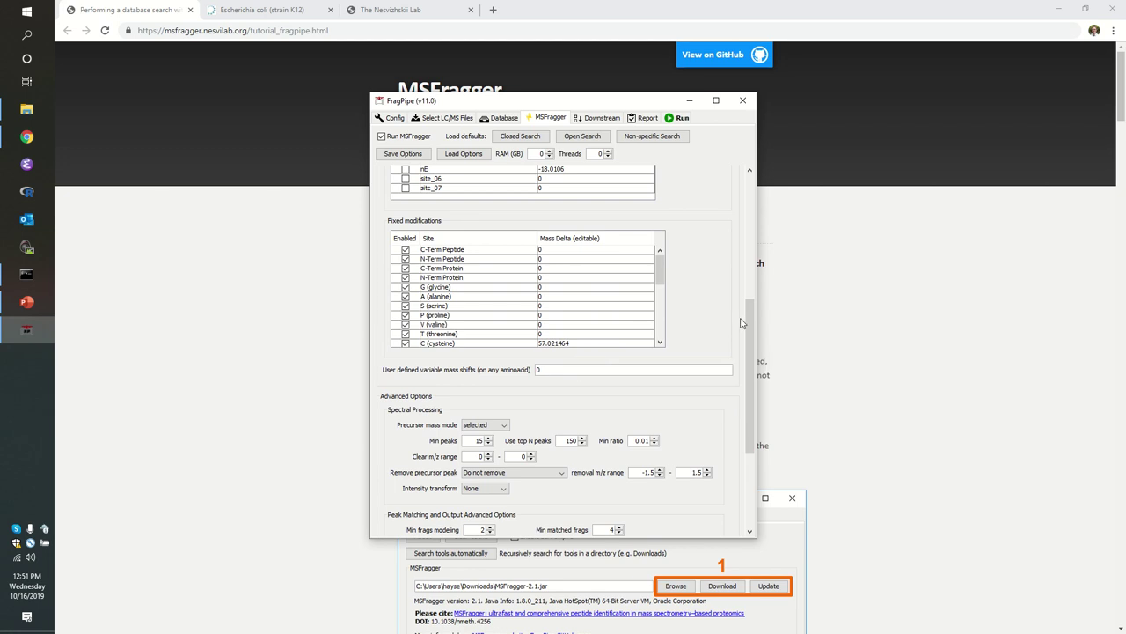
left_click_drag(750, 326, 765, 187)
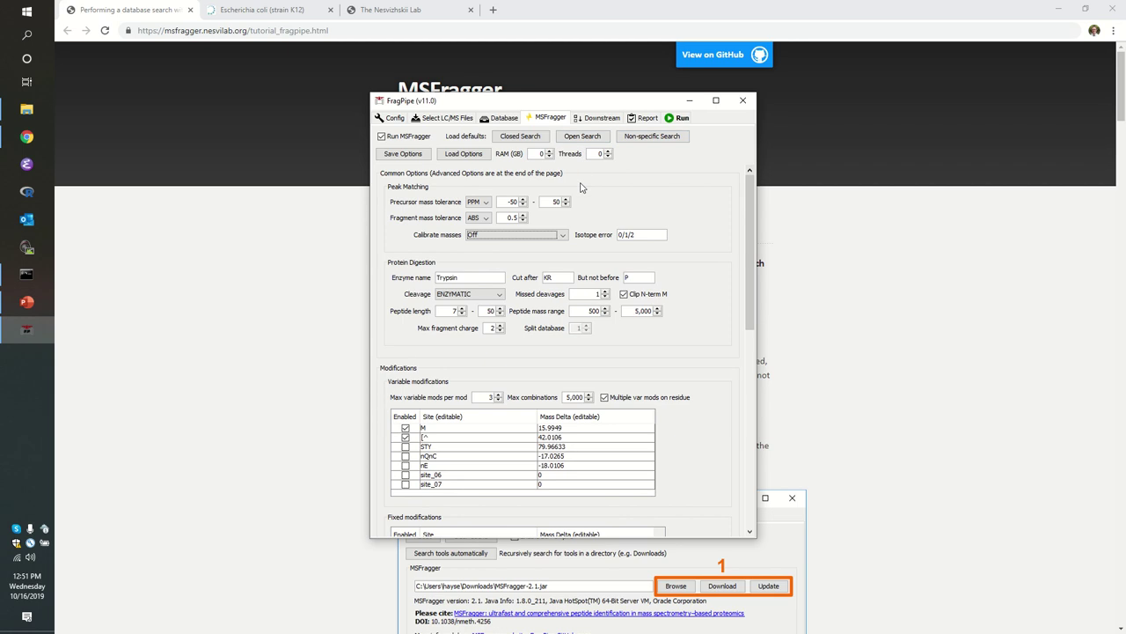
Review the PeptideProphet flags --ppm, --accmass and nonparam, then view the Report settings
left_click(590, 120)
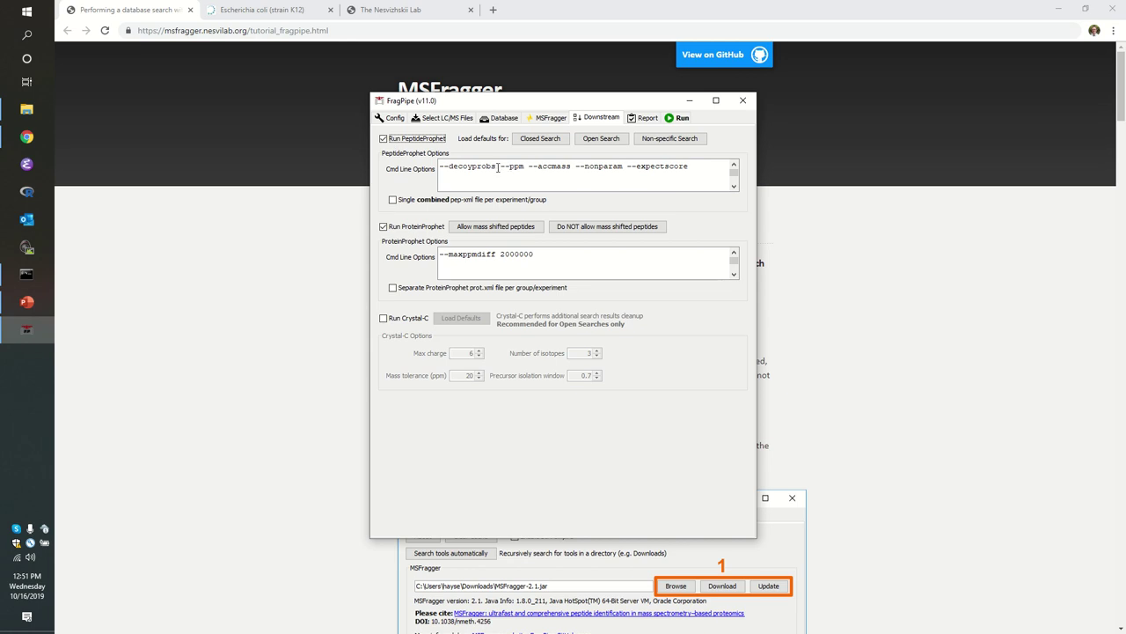
left_click_drag(501, 167, 574, 167)
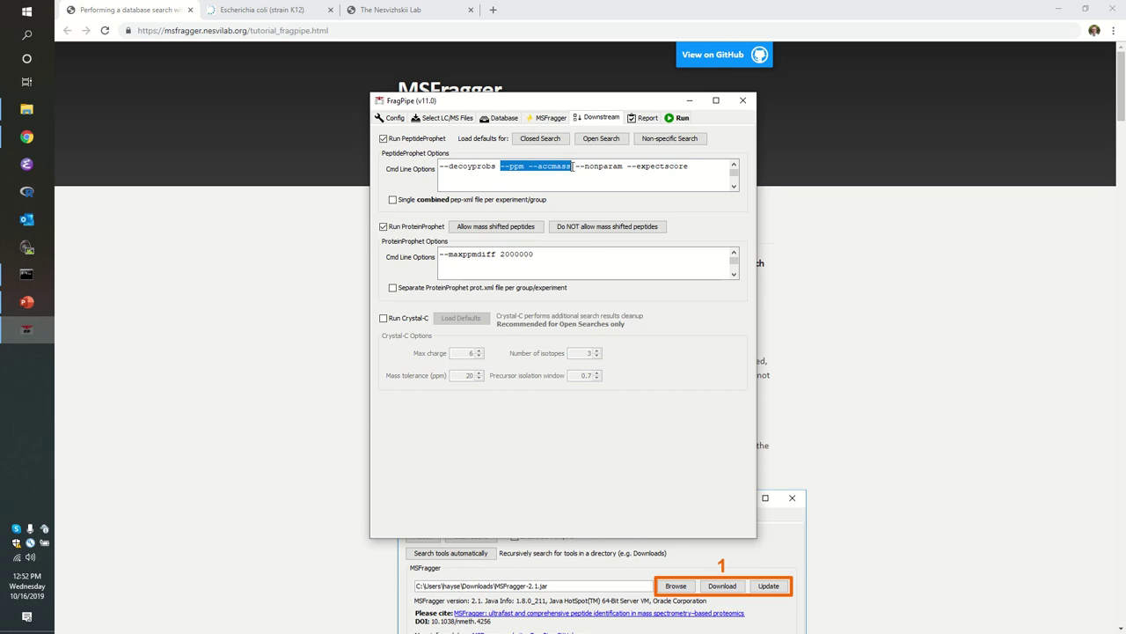
double_click(596, 167)
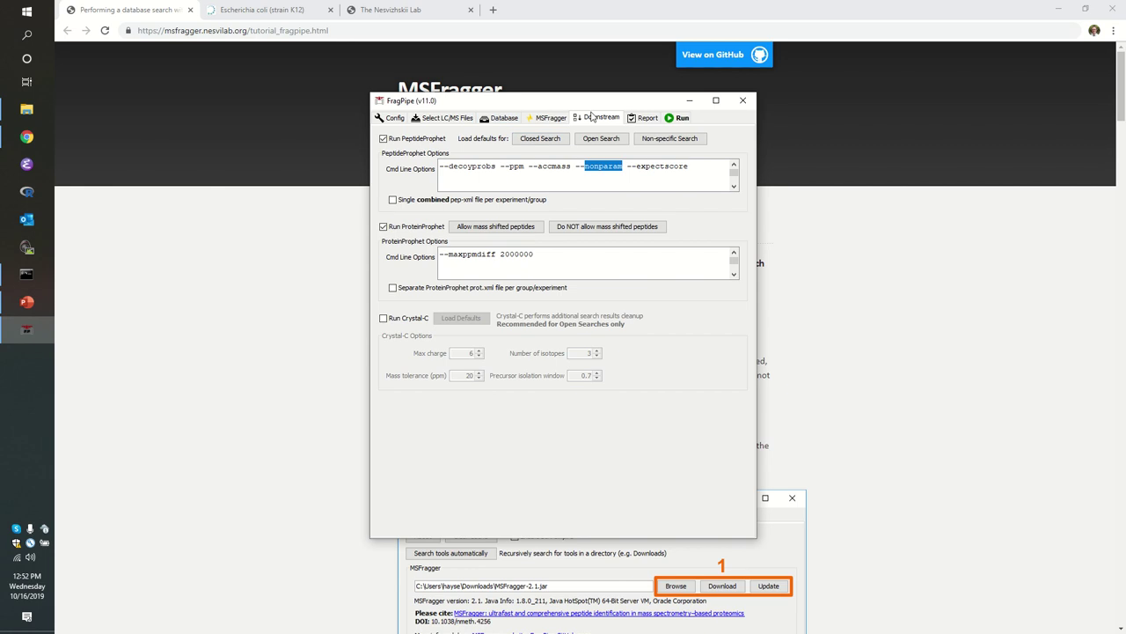
left_click(641, 123)
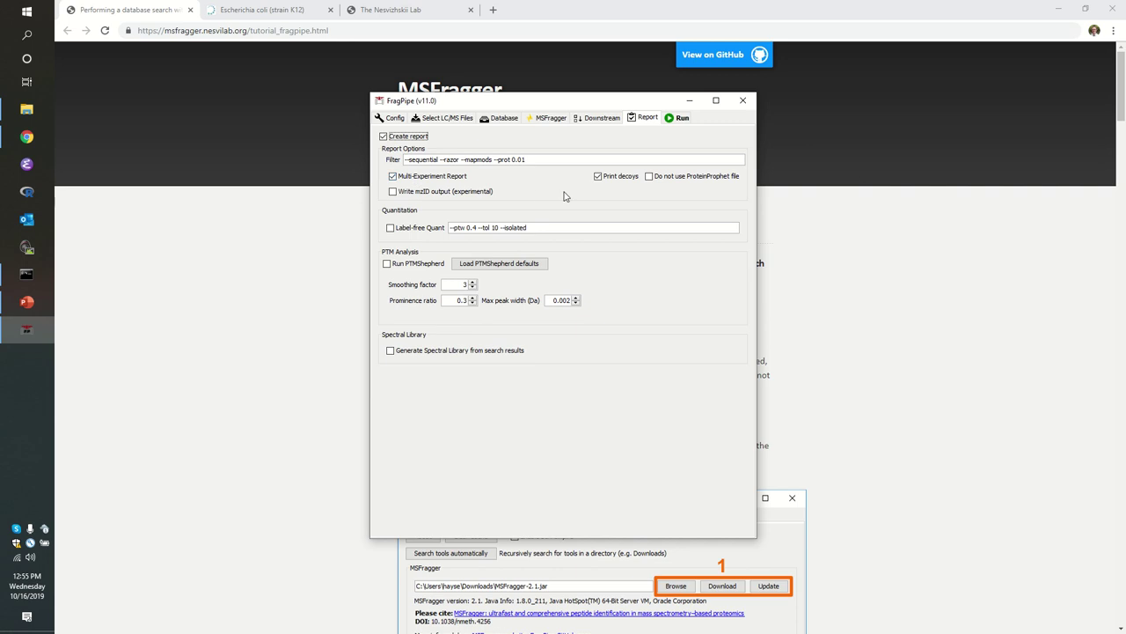
Set the output directory to a new folder C:\CPGR-Tutorial\result-all-philosopher
left_click(677, 118)
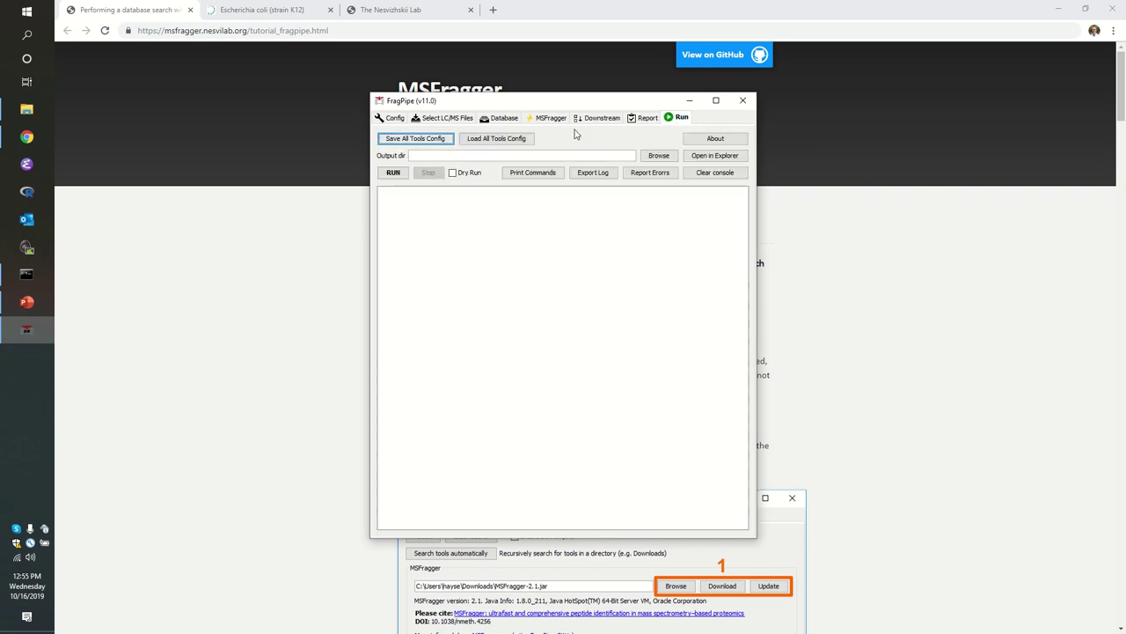
left_click(659, 156)
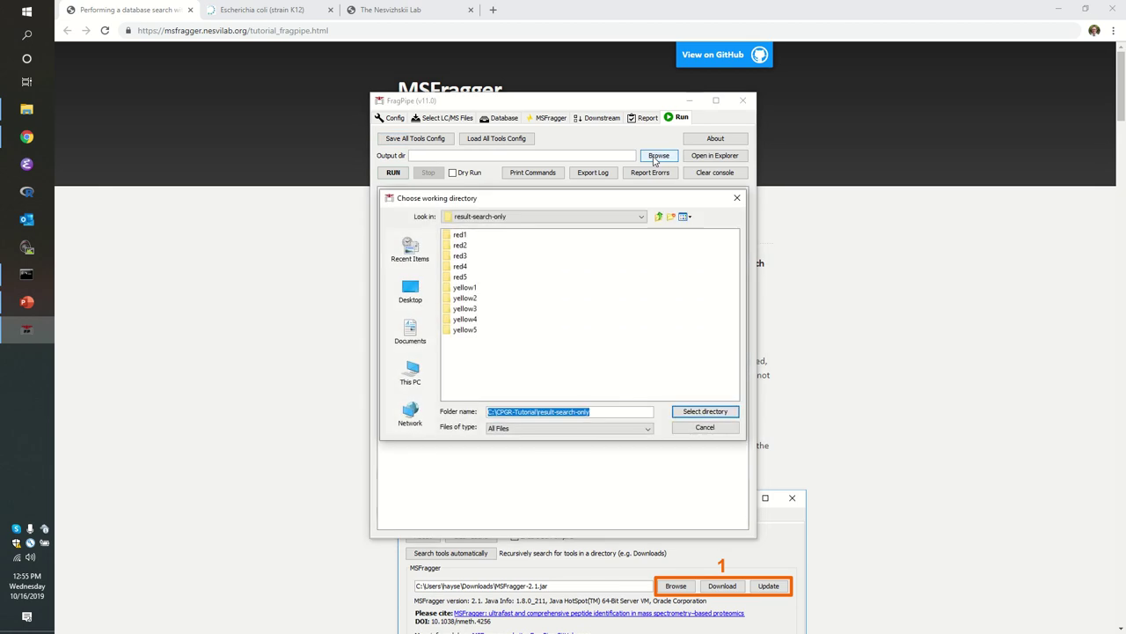
left_click(659, 217)
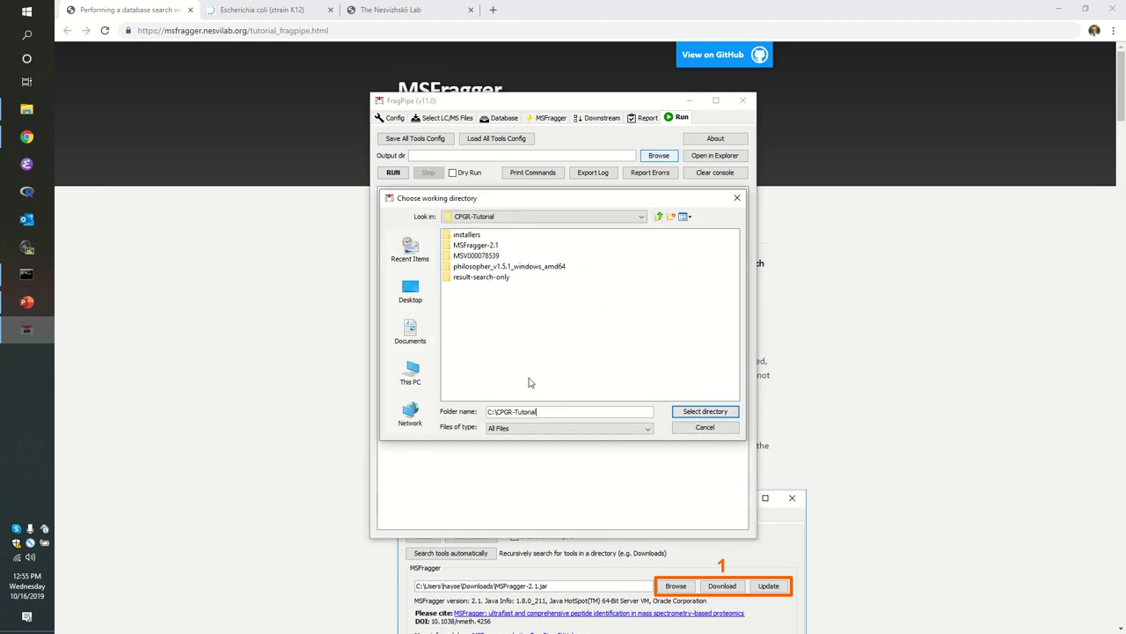
left_click(672, 217)
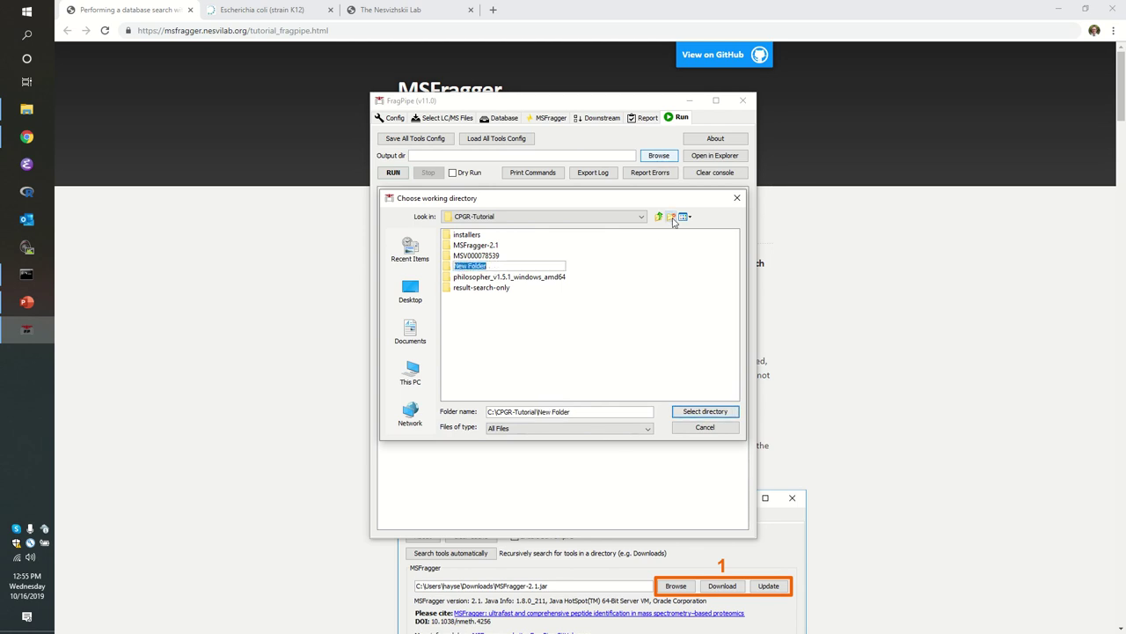
type("result-all-philosopher")
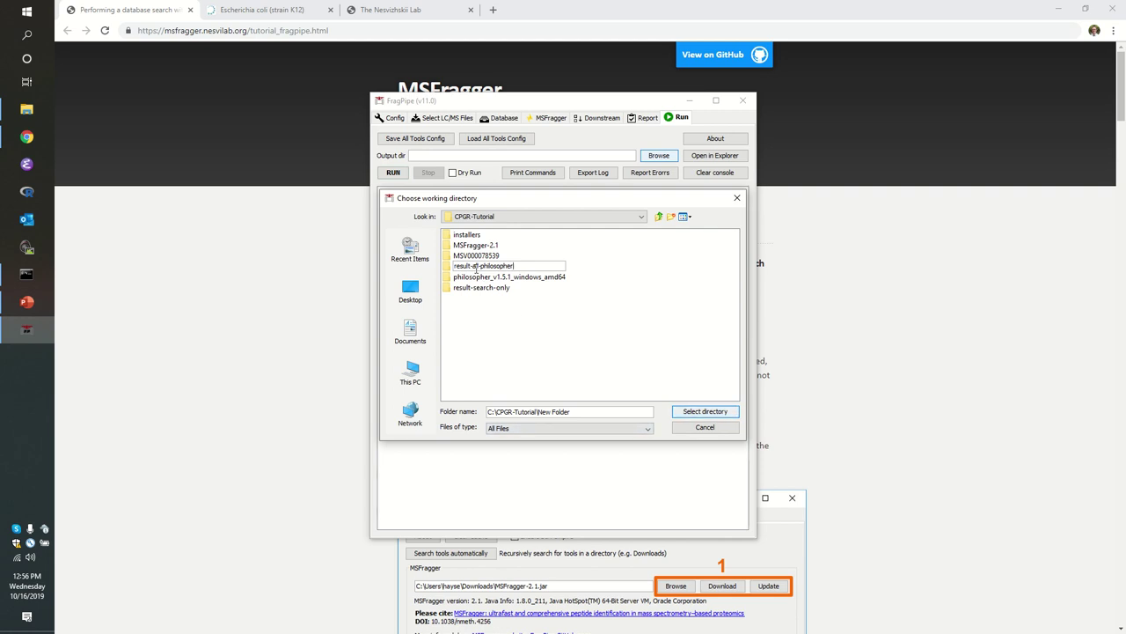
left_click(450, 269)
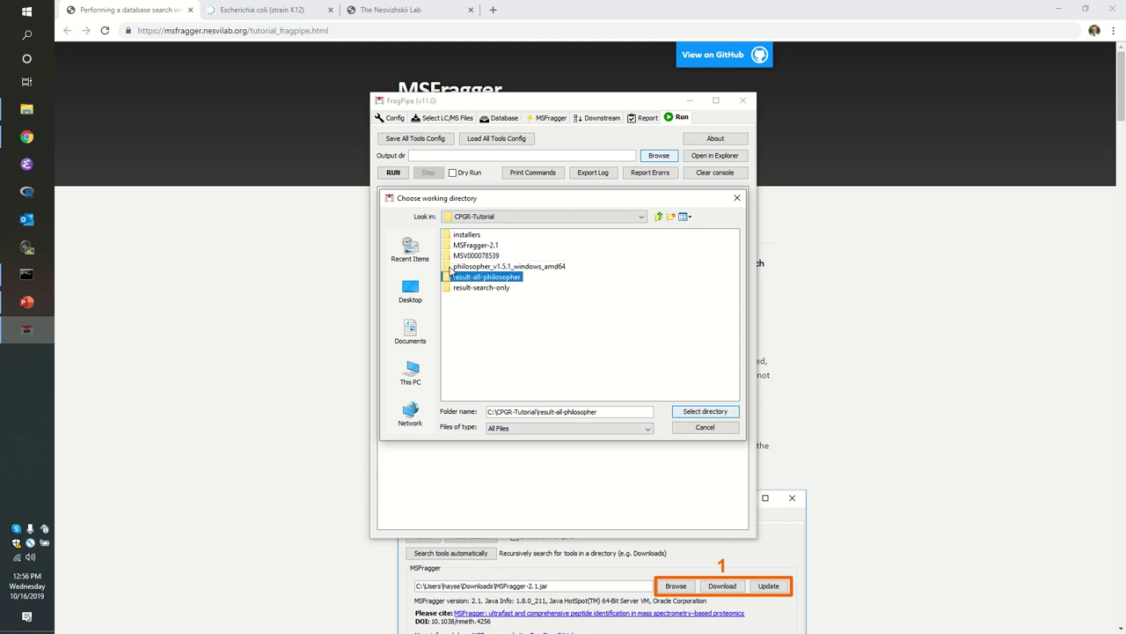
left_click(696, 413)
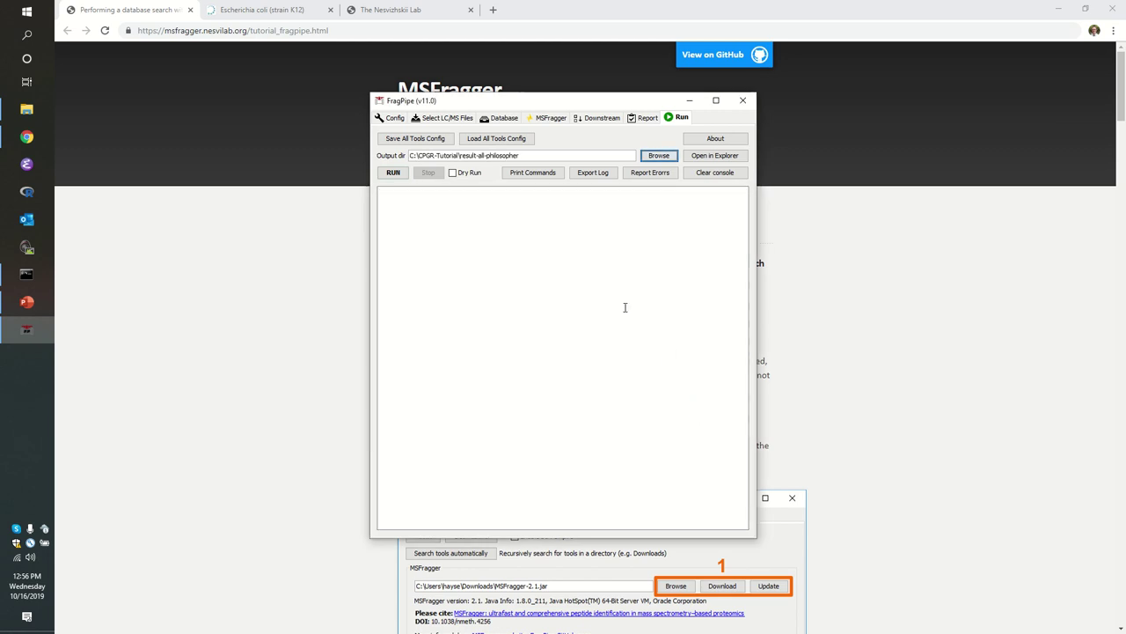
Print the dry-run commands, maximize FragPipe and find the PeptideProphet commands in the console
left_click(533, 172)
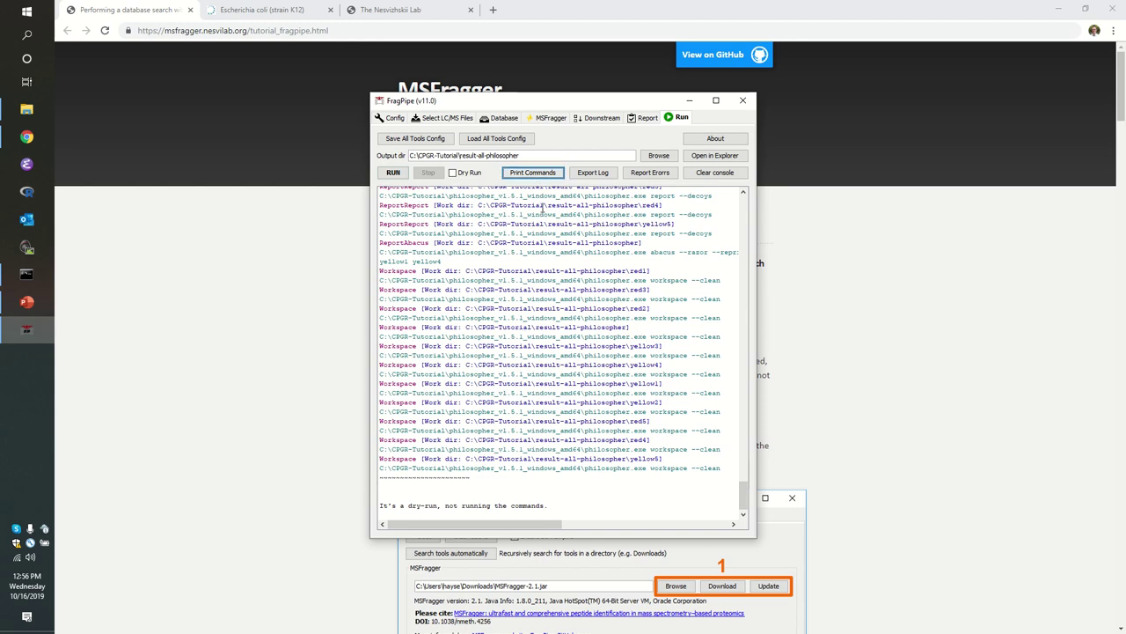
left_click(715, 101)
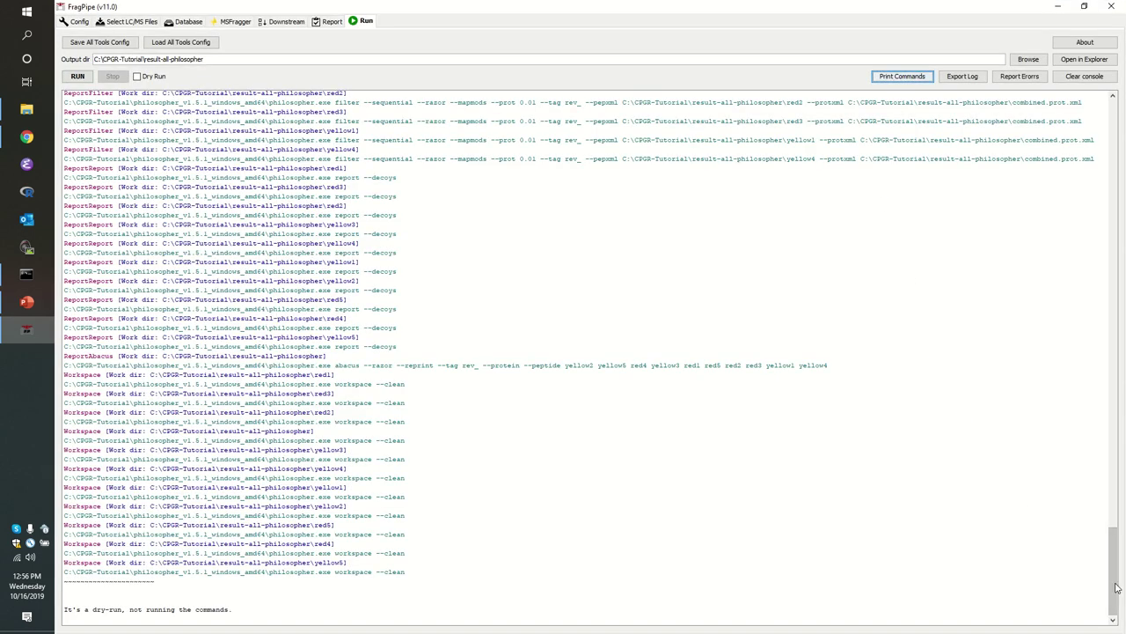
left_click_drag(1115, 585, 1123, 196)
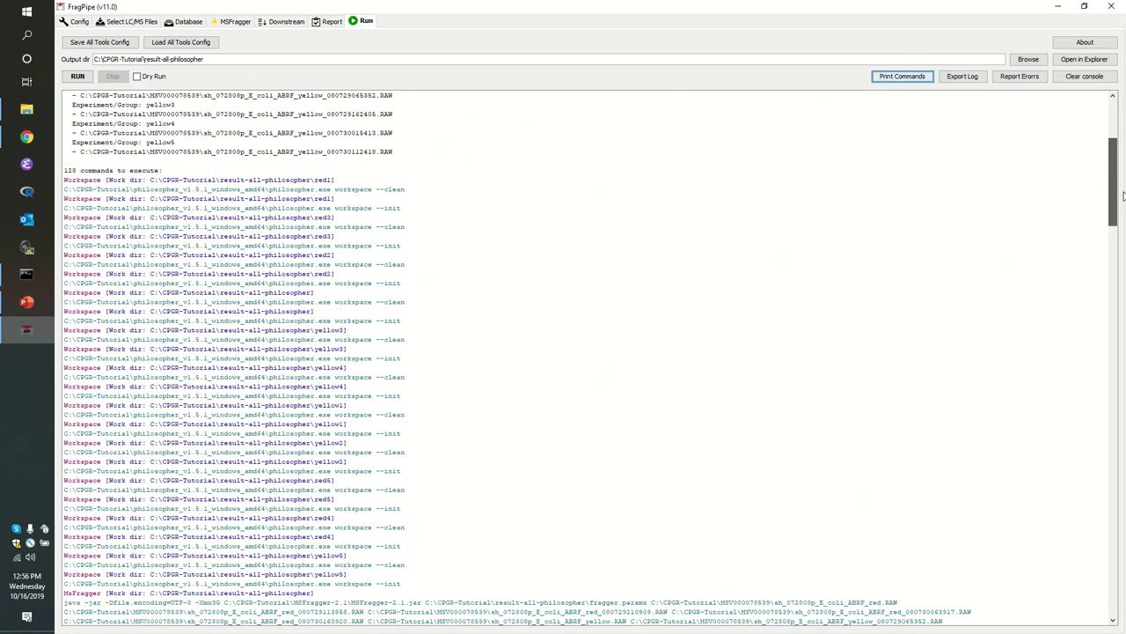
left_click_drag(1122, 196, 1122, 201)
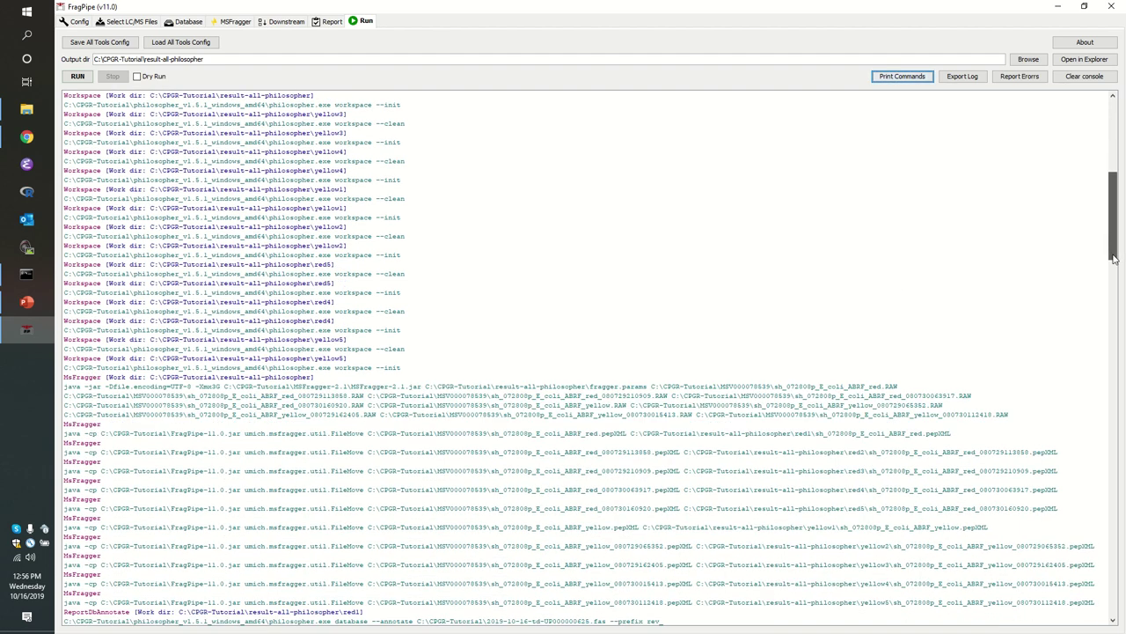
left_click_drag(1113, 270, 1113, 292)
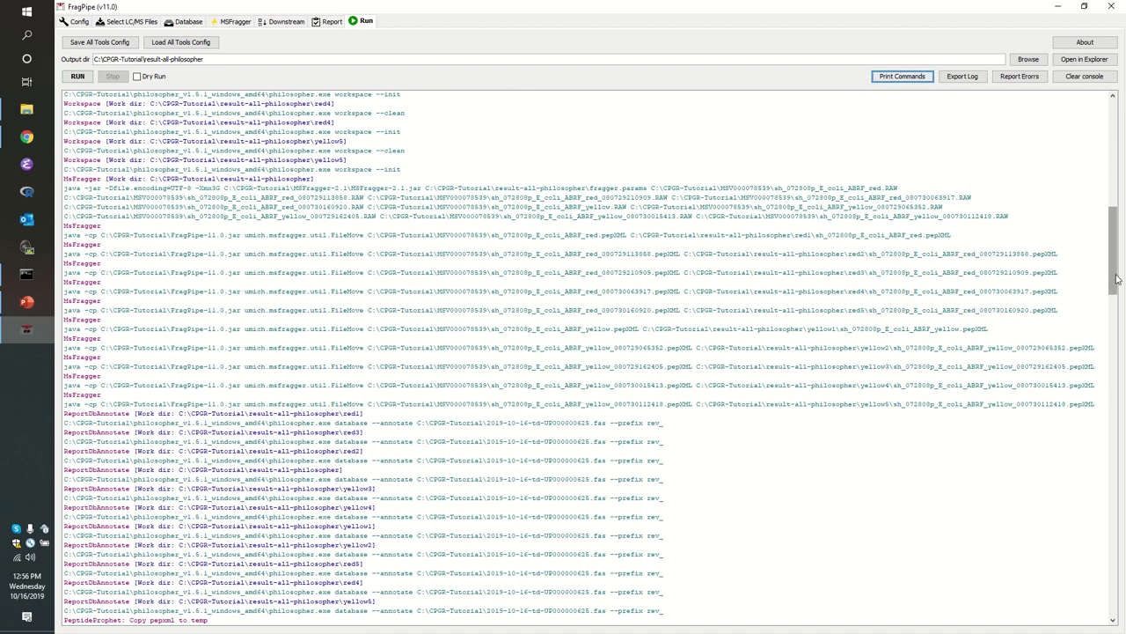
left_click(1114, 366)
left_click_drag(1114, 366, 1114, 367)
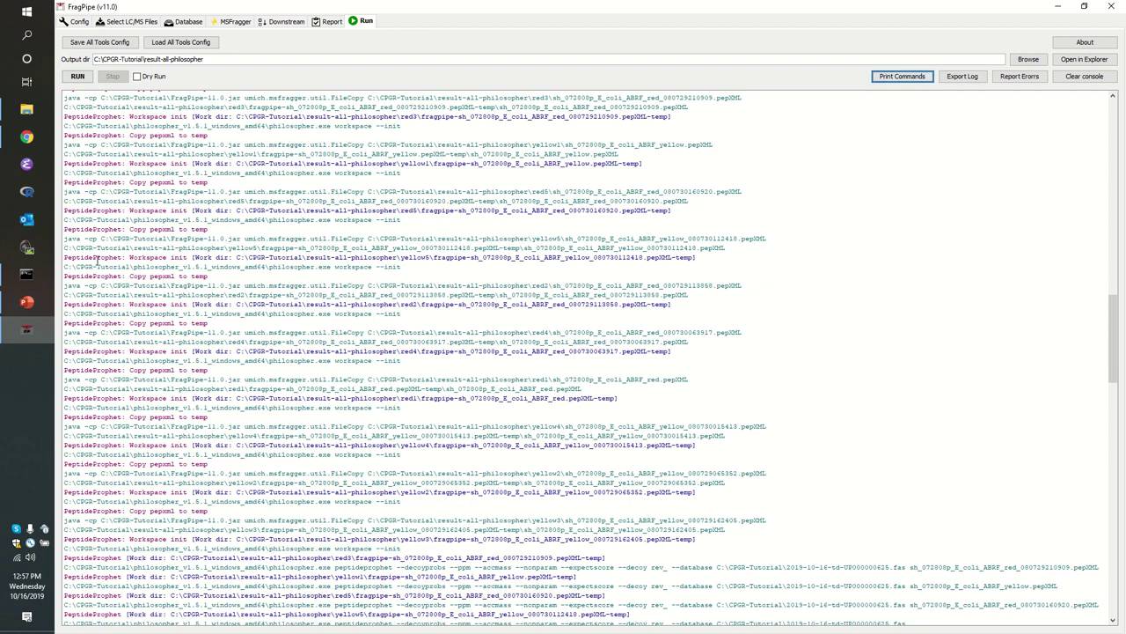
double_click(85, 228)
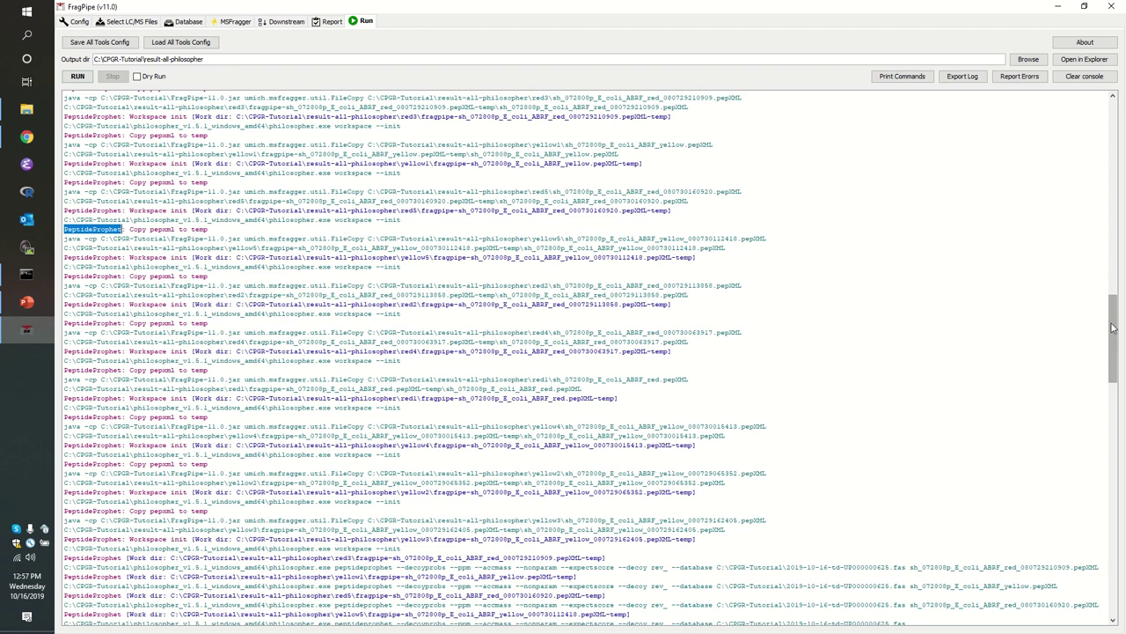
left_click_drag(1112, 327, 1107, 494)
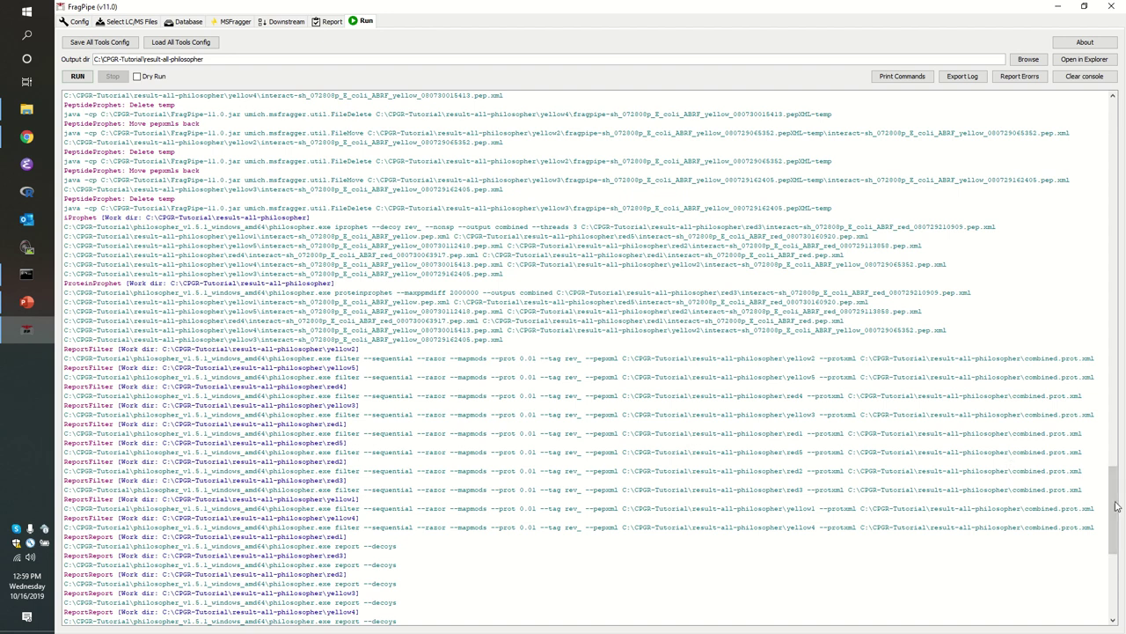
left_click_drag(1113, 509, 1113, 564)
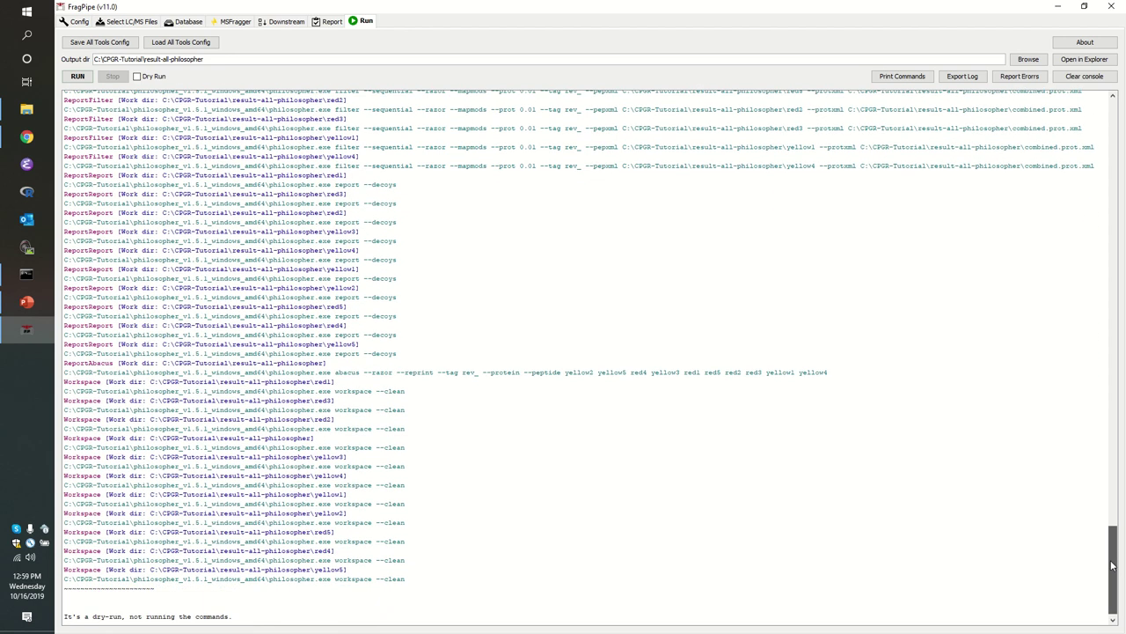
Launch the full FragPipe analysis and let the pipeline run to completion
left_click(78, 78)
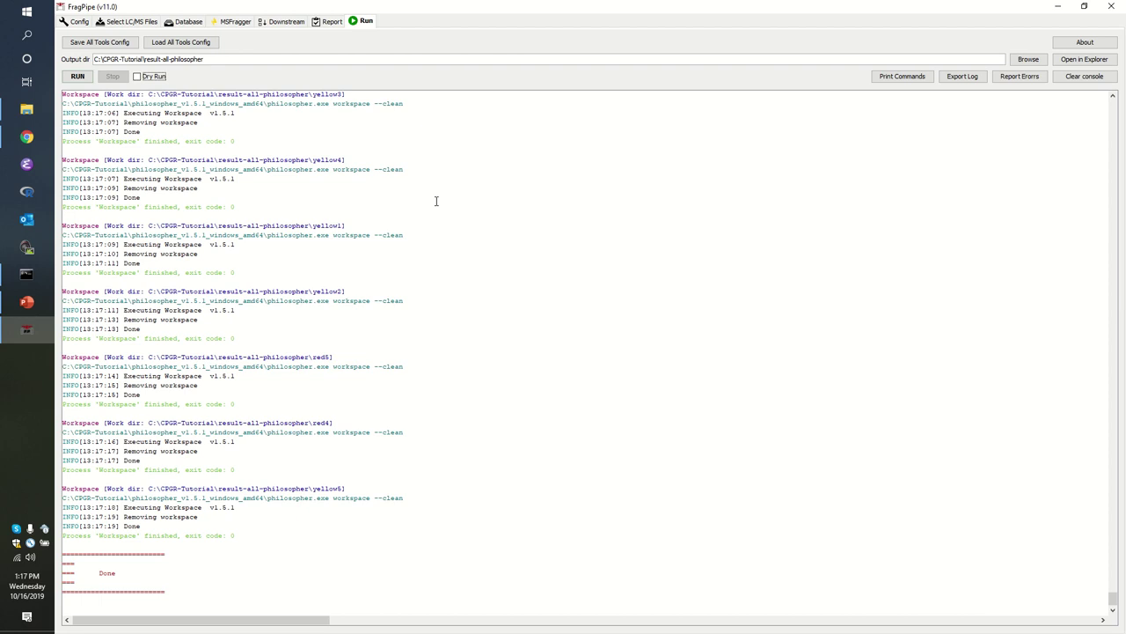
Browse the red1 results in result-all-philosopher and open delta-mass.html in Chrome
key("alt+Tab")
key("alt+Tab")
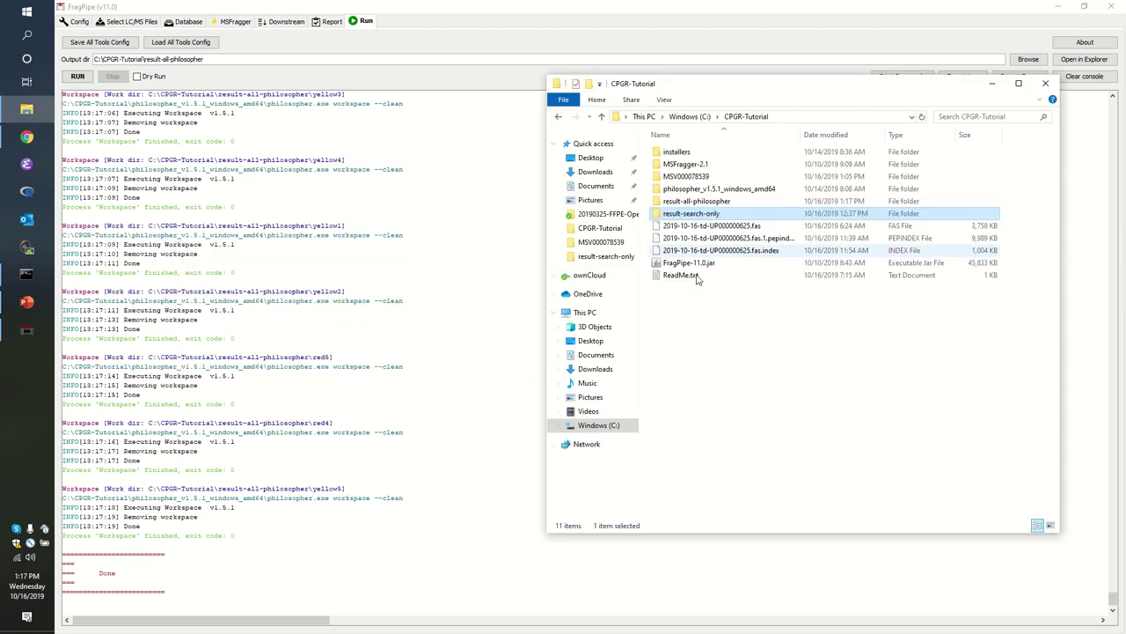
double_click(698, 203)
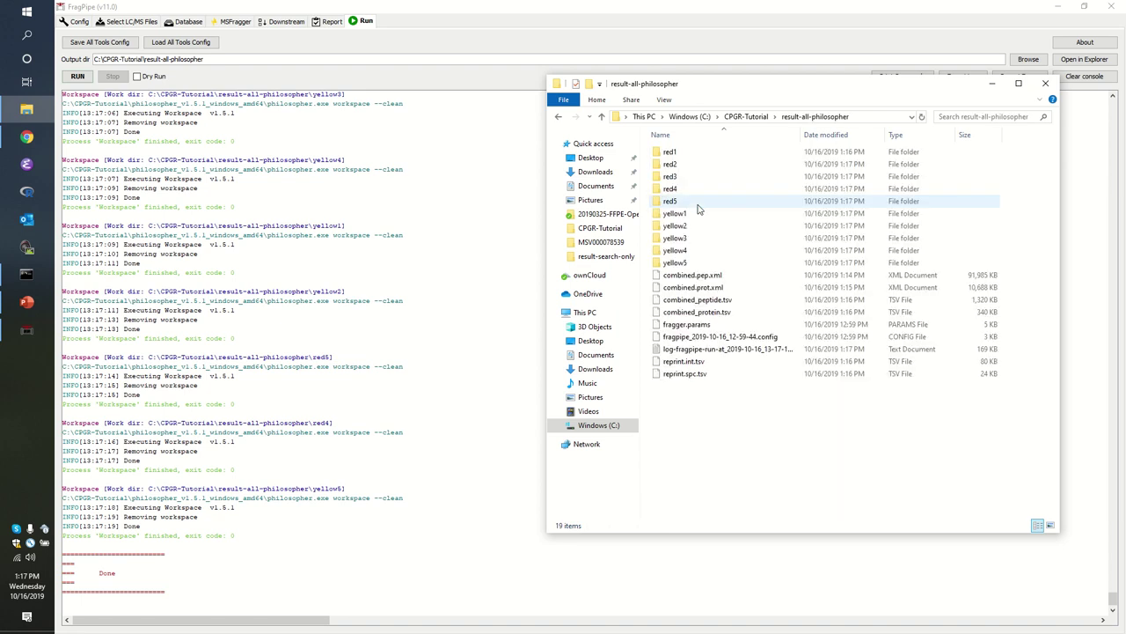
key("Down")
key("Up")
key("Return")
key("Down")
key("Down")
key("Down")
key("Down")
key("Down")
key("Down")
key("Down")
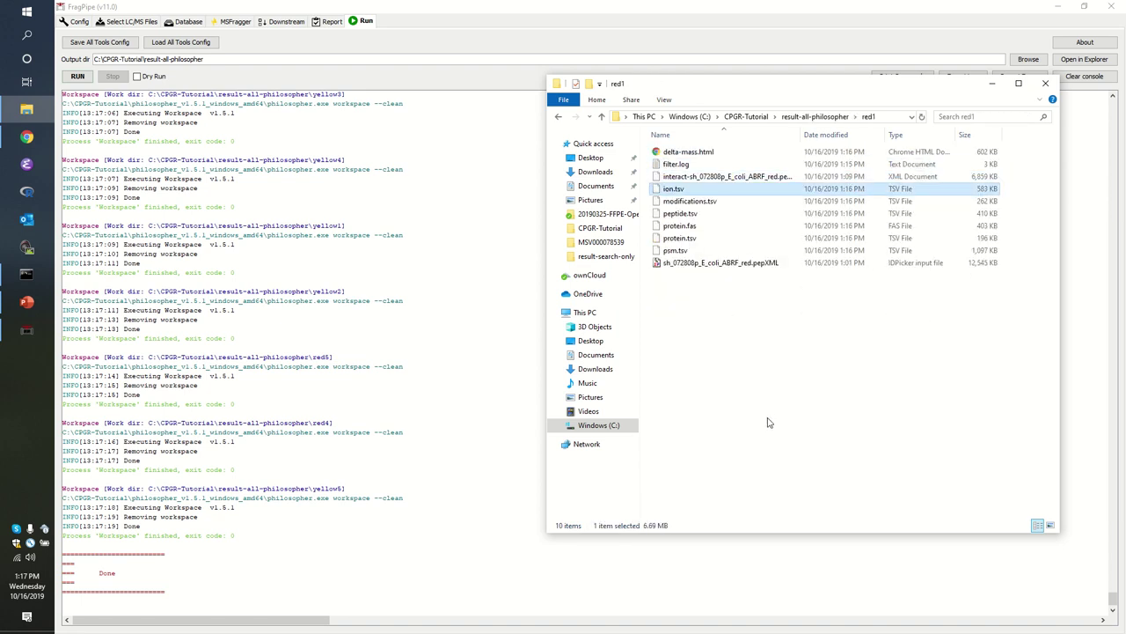
key("Down")
key("Down")
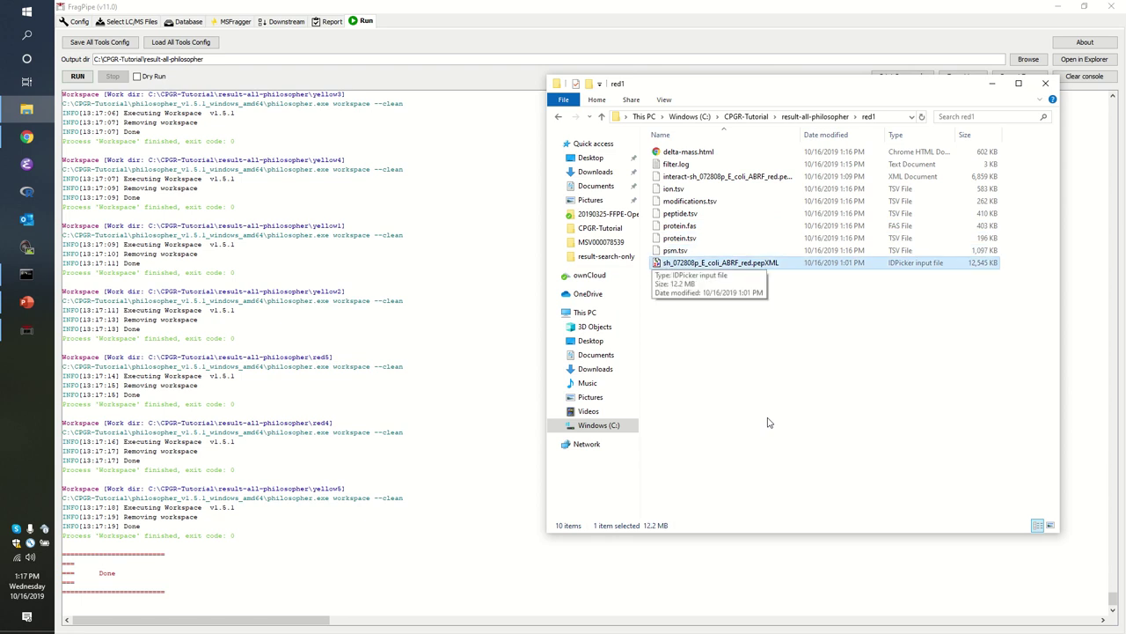
key("Up")
key("Up")
key("Up")
key("Up")
key("Up")
key("Up")
key("Up")
key("Up")
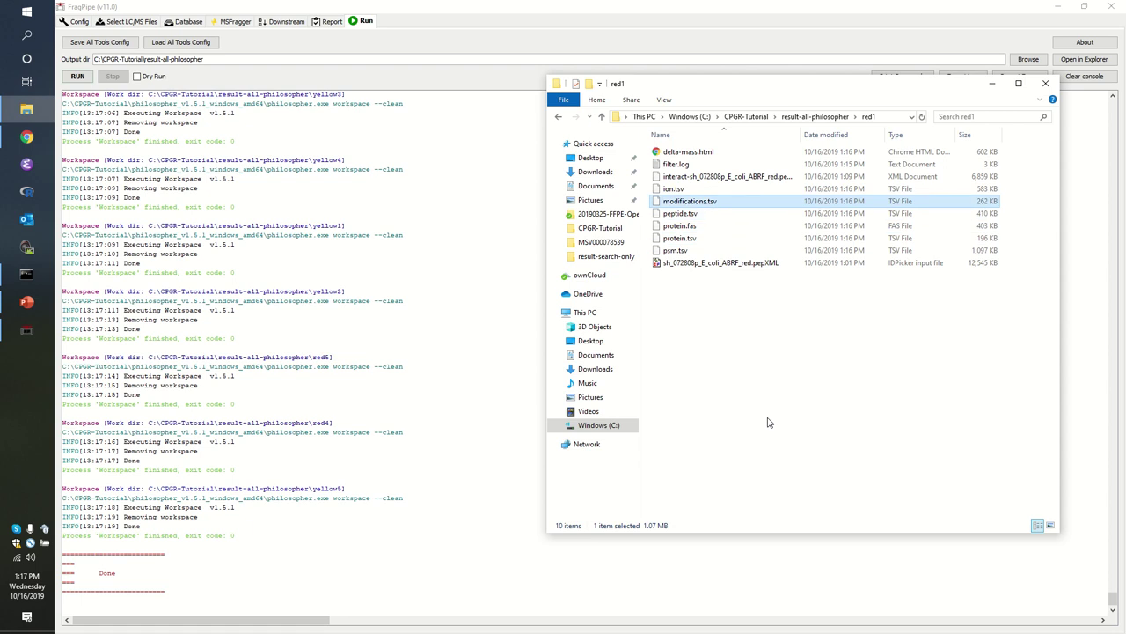
key("Up")
key("Down")
key("Down")
key("Down")
key("Down")
key("Up")
key("Up")
key("Up")
key("Up")
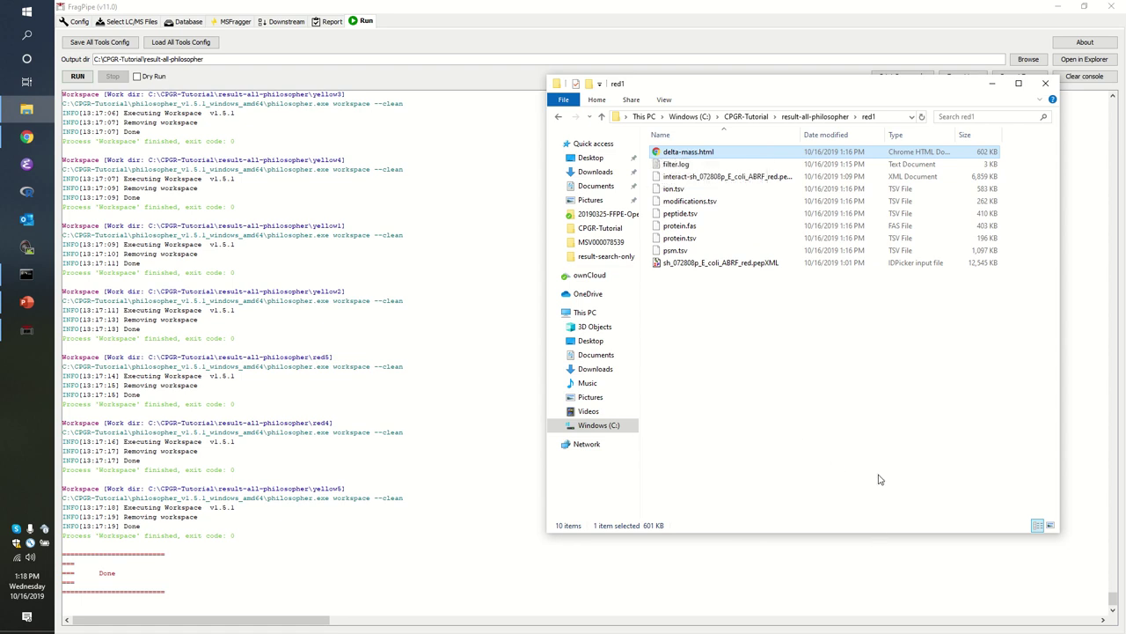
key("Return")
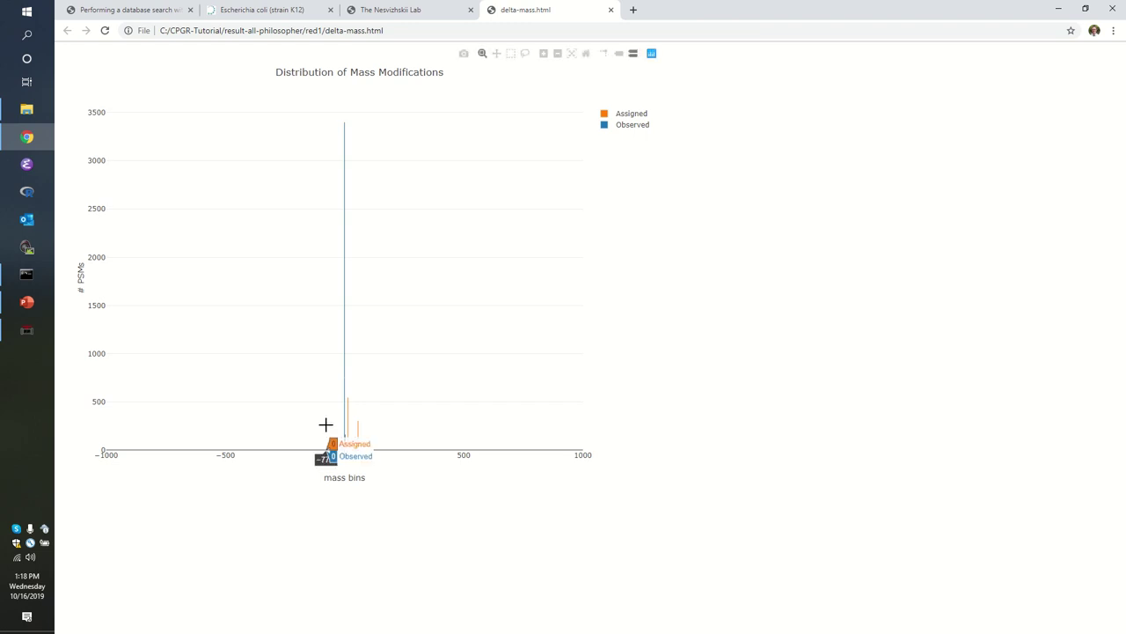
Zoom the delta-mass chart's x-axis in two passes to about -6 to 5
left_click_drag(330, 425, 368, 428)
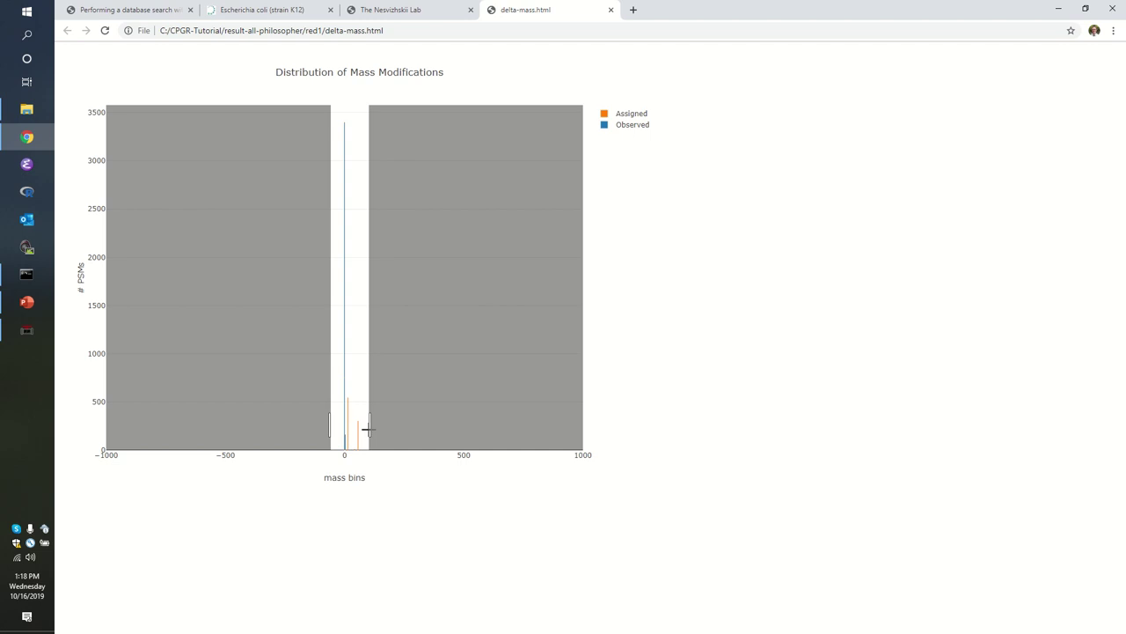
left_click_drag(367, 428, 368, 428)
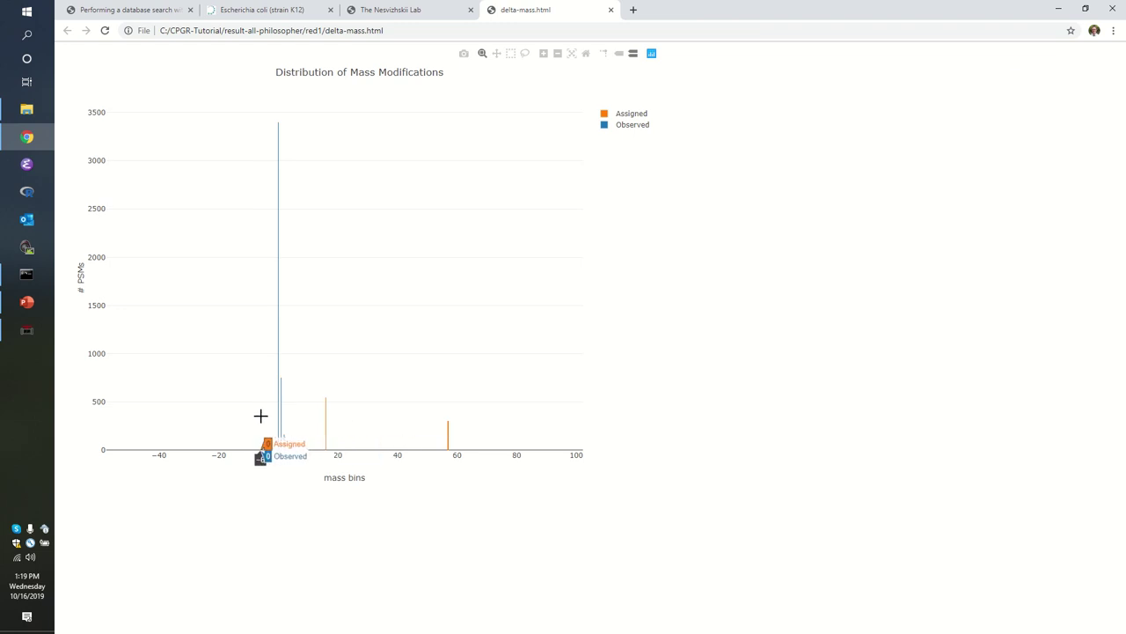
left_click_drag(260, 416, 292, 417)
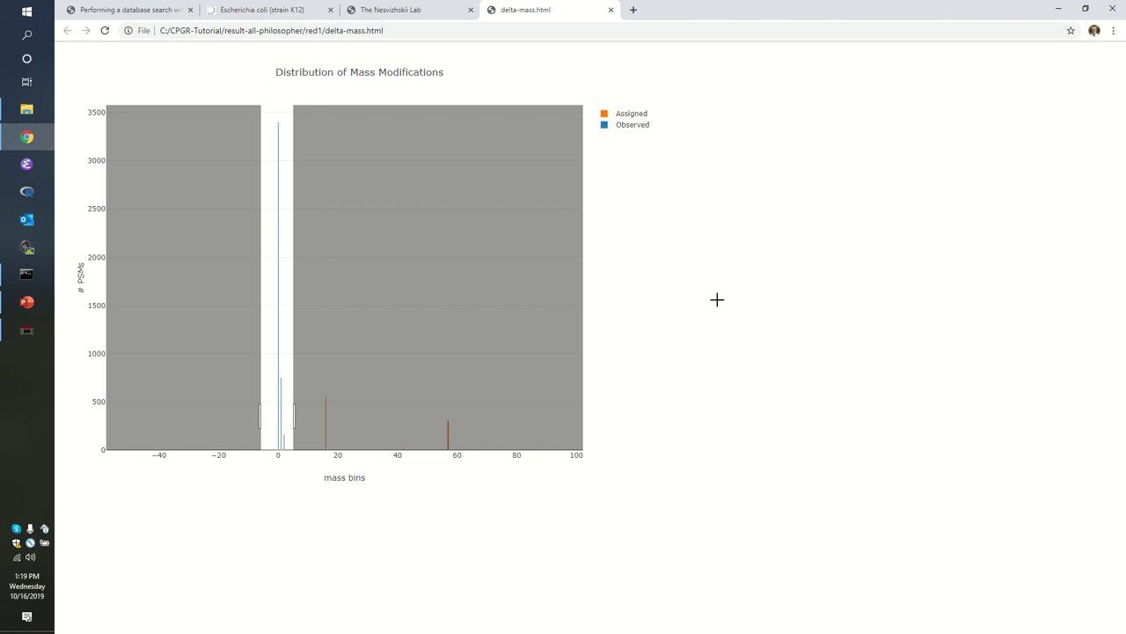
left_click_drag(717, 299, 718, 305)
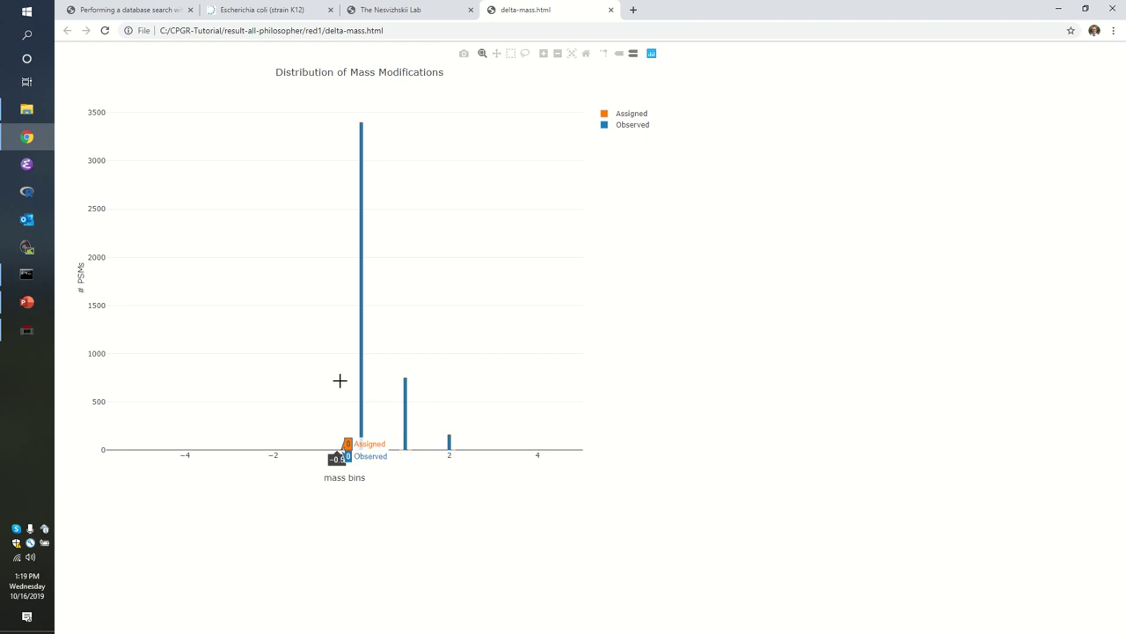
Zoom red1's mass-modification chart to bins -0.4 to 0.3, isolating the ~3400-PSM bar at 0
left_click_drag(339, 380, 376, 380)
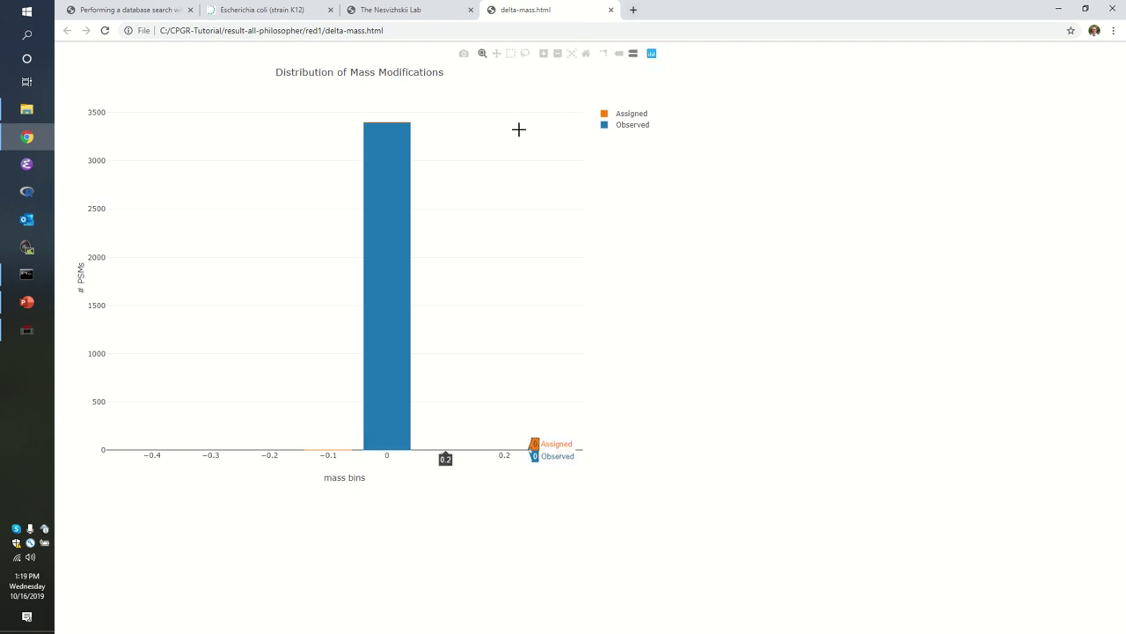
Close the delta-mass chart, view red1's psm.tsv in maximized Emacs, then quit Emacs
left_click(612, 10)
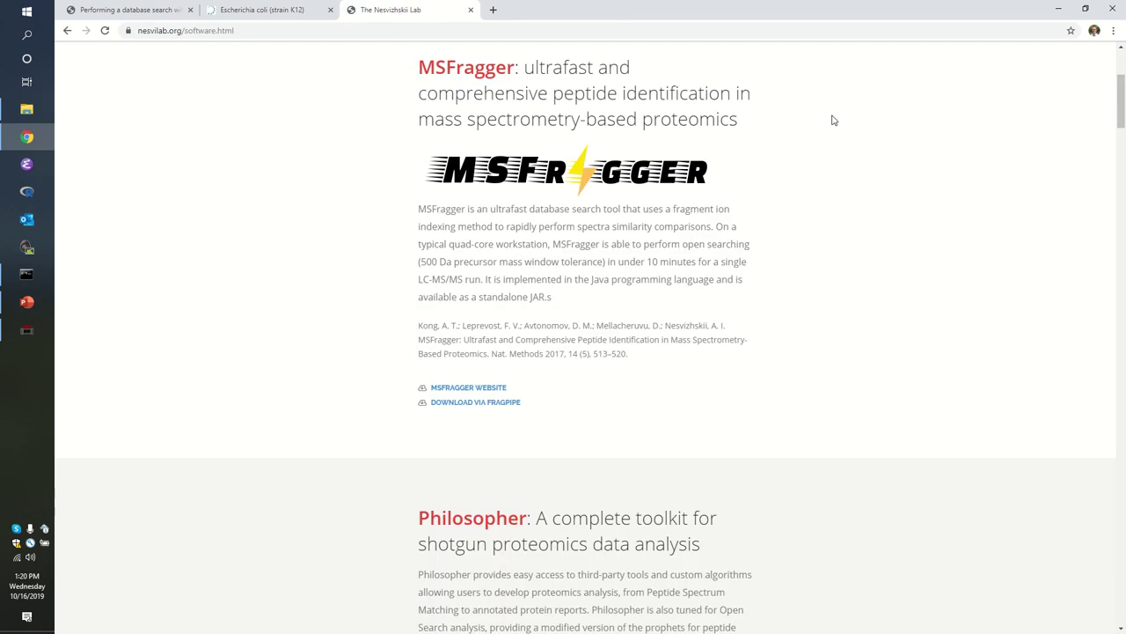
key("alt+Tab")
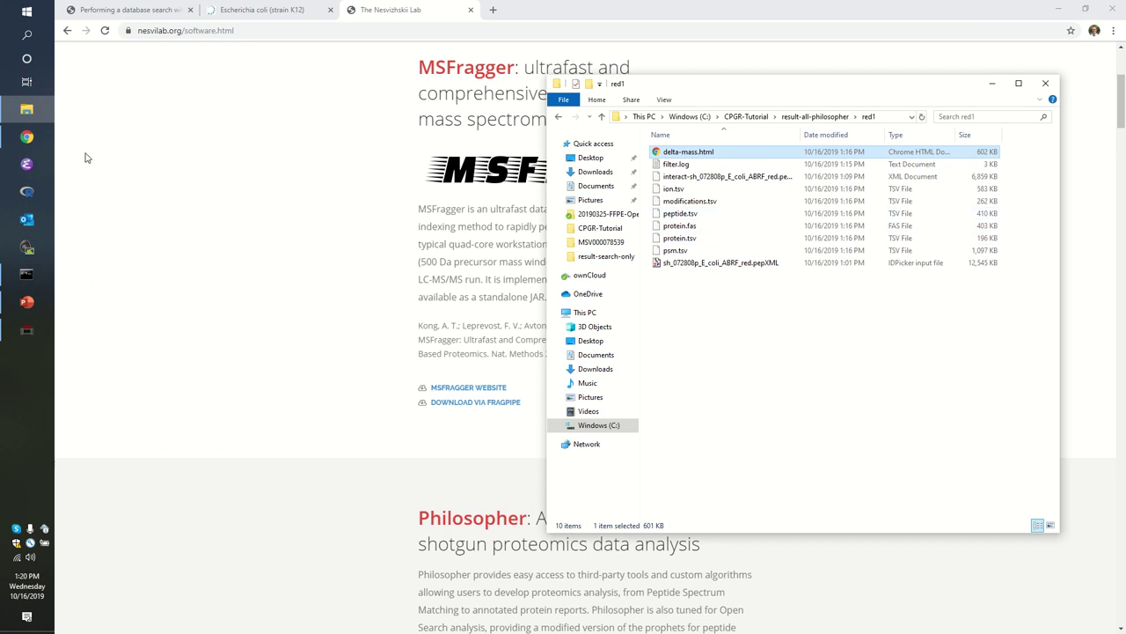
left_click(27, 166)
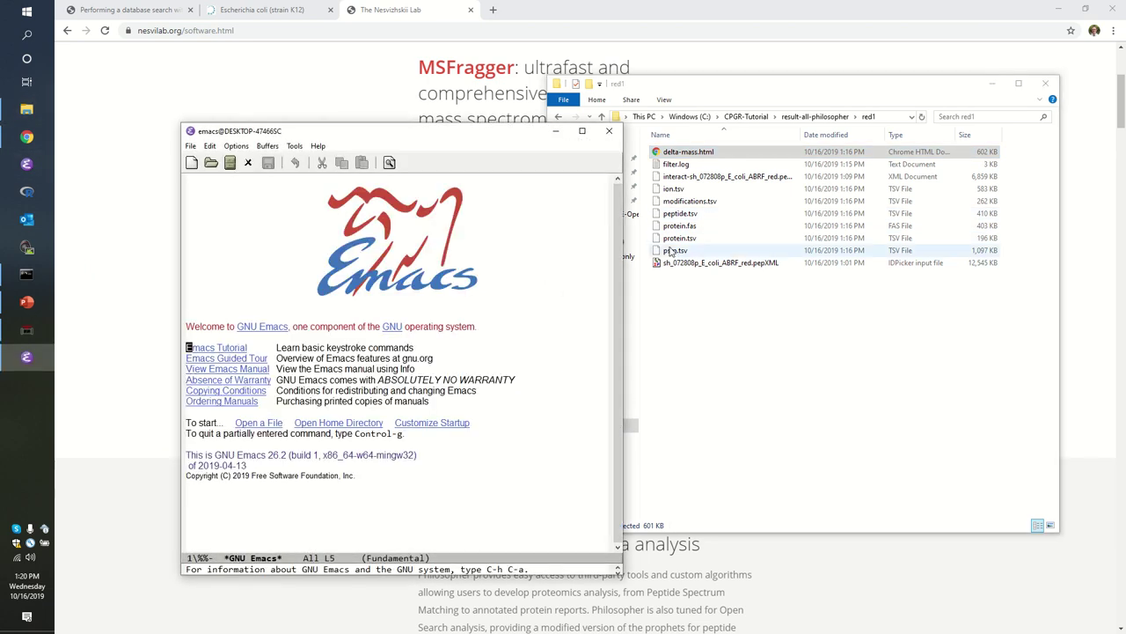
left_click(671, 254)
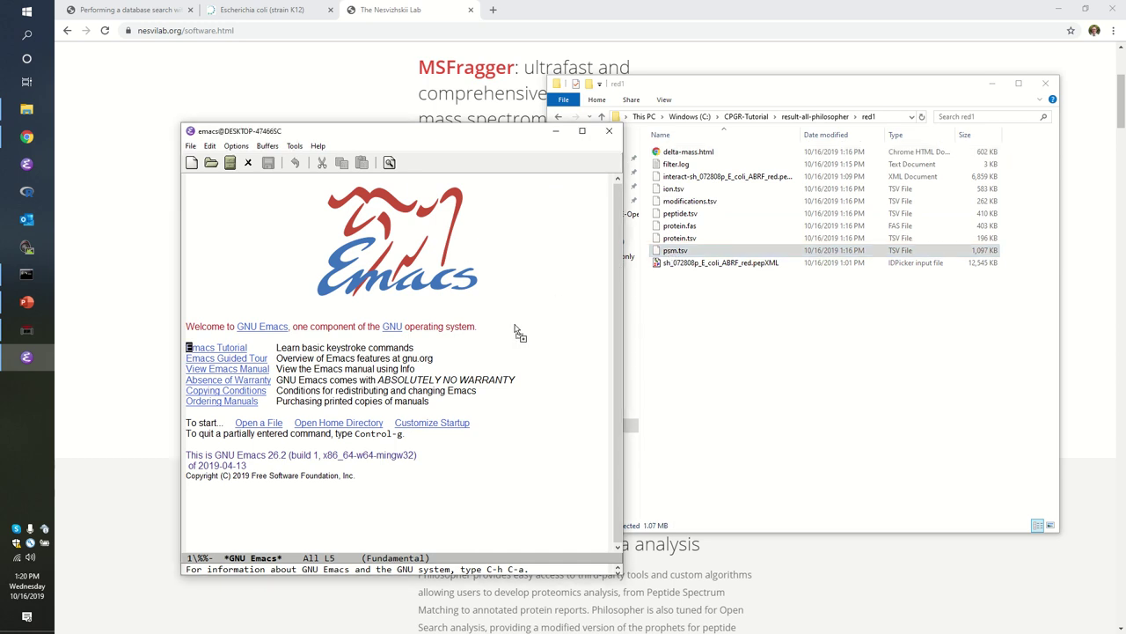
left_click_drag(480, 357, 480, 357)
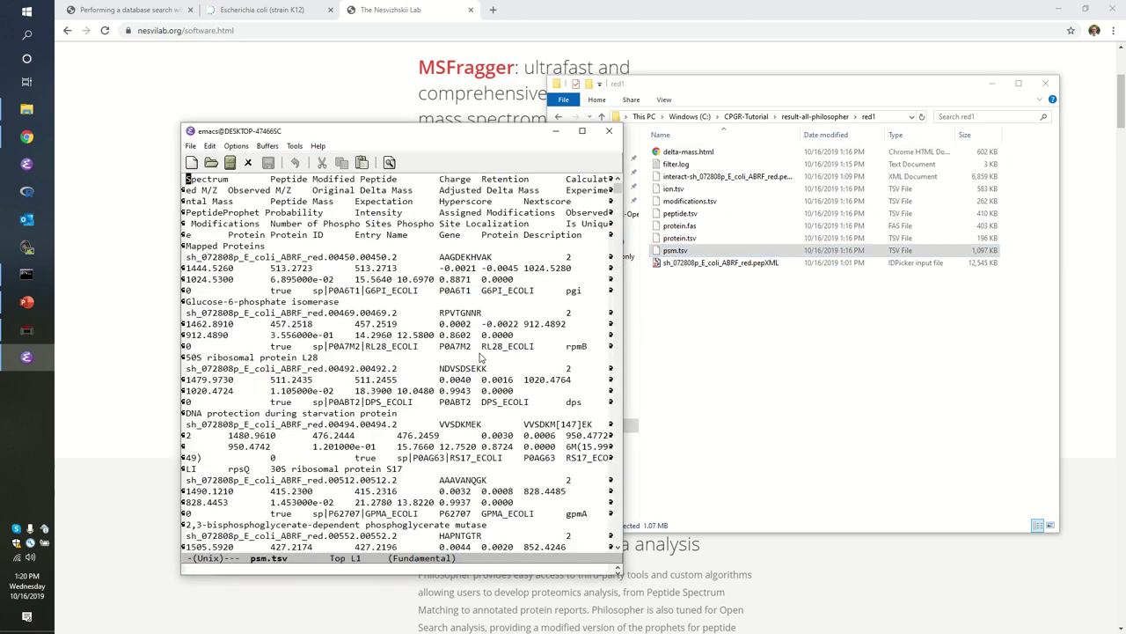
left_click(583, 132)
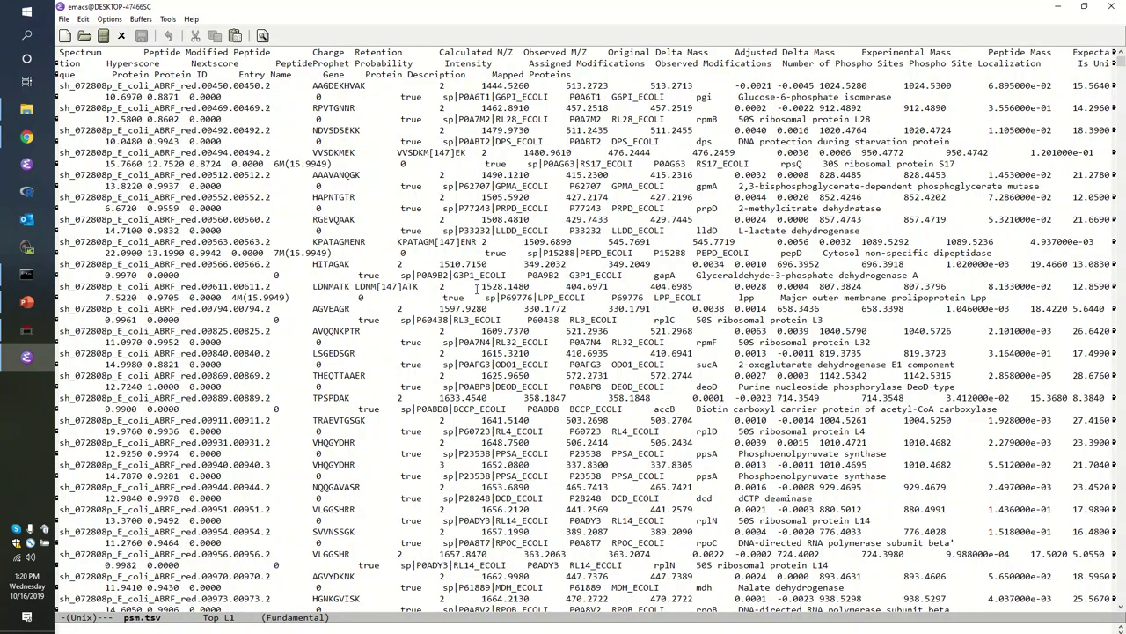
key("ctrl+x")
key("ctrl+c")
Launch Microsoft Excel from the Start search
key("super")
type("exce")
key("Return")
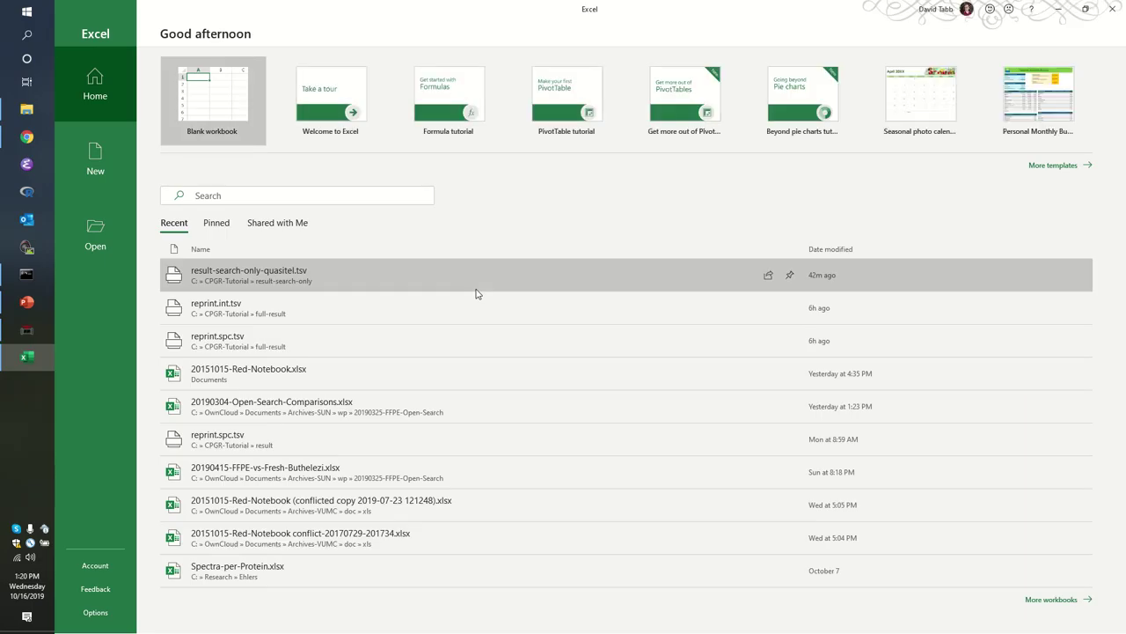
Open red1's psm.tsv in Excel and widen column A to show full Spectrum IDs
left_click(225, 105)
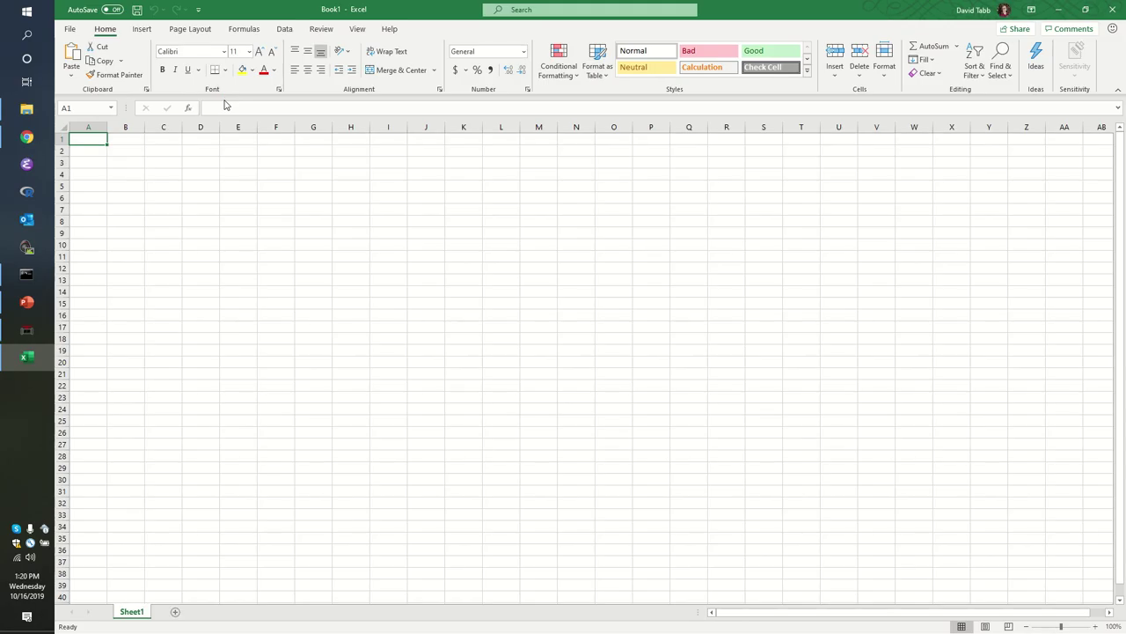
key("alt+Tab")
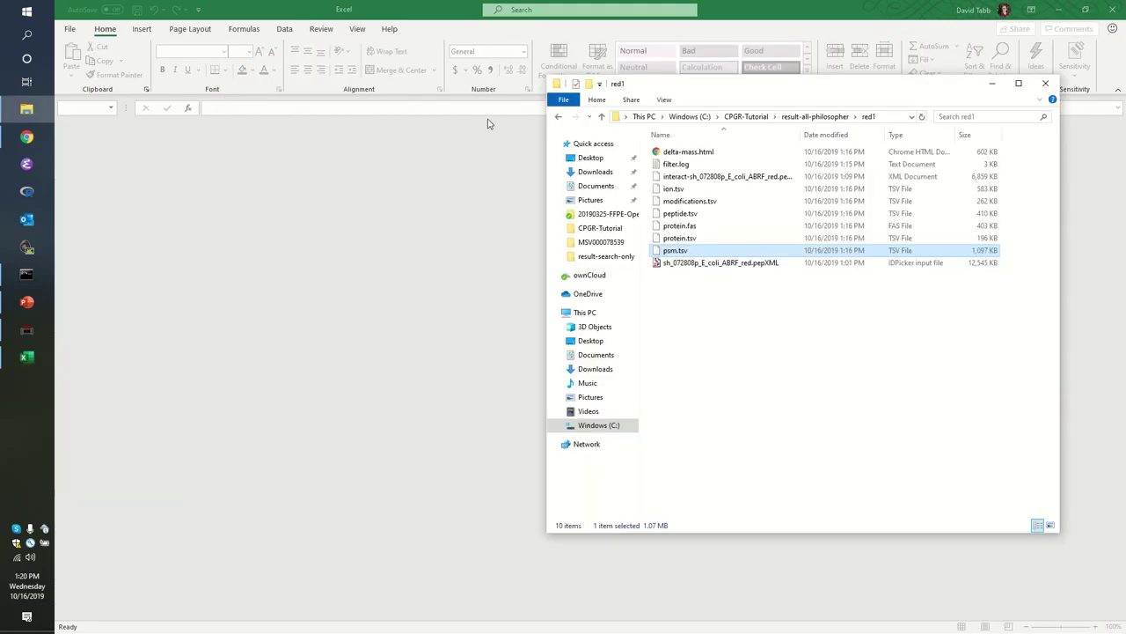
double_click(676, 253)
key("Down")
key("Down")
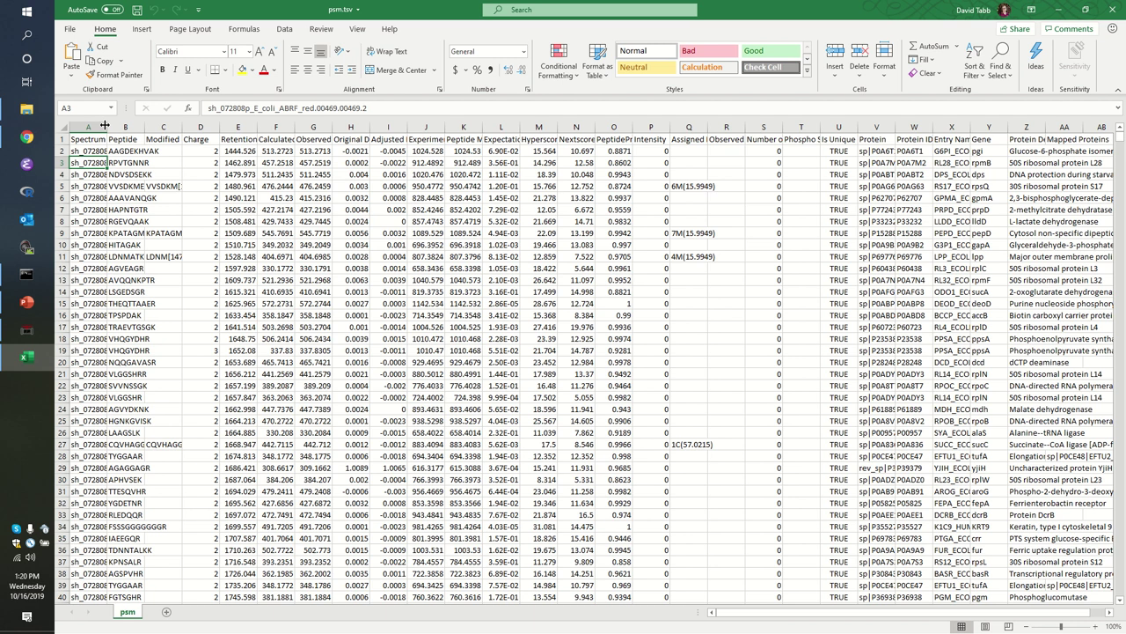
double_click(105, 127)
Browse the spectra in column A and inspect row 37's Retention value
key("Down")
key("Down")
key("Down")
key("Down")
key("Down")
key("Down")
key("Down")
key("Down")
key("Down")
key("Down")
key("Down")
key("Down")
key("Down")
key("Down")
key("Down")
key("Down")
key("Down")
key("Down")
key("Down")
key("Down")
key("Down")
key("Down")
key("Down")
key("Down")
key("Down")
key("Down")
key("Down")
key("Up")
key("Up")
key("Up")
key("Up")
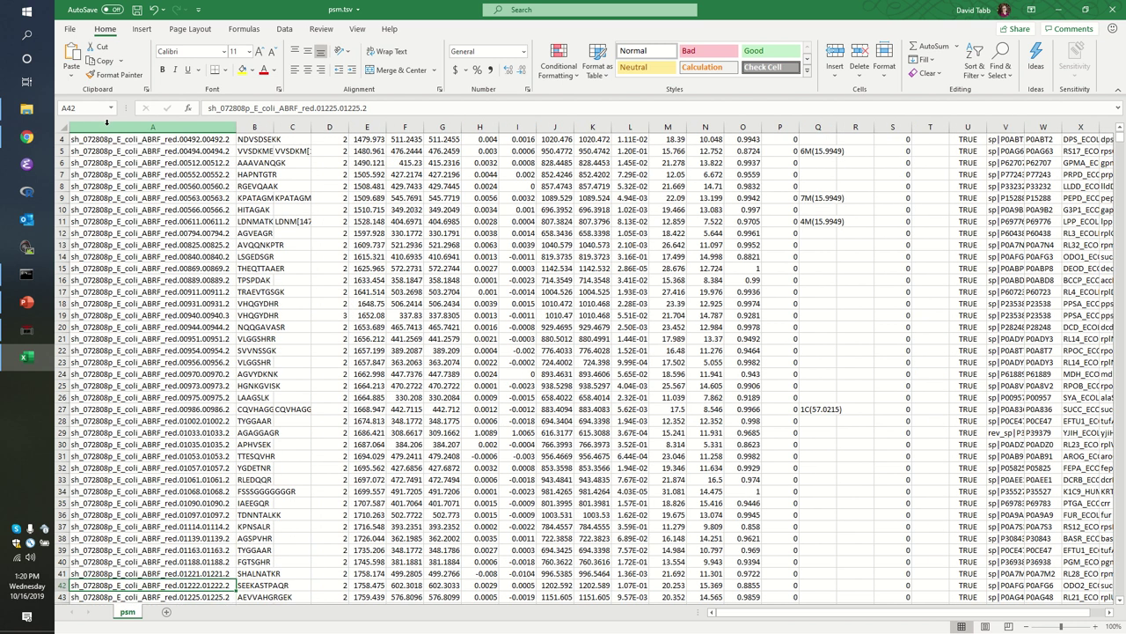
key("Down")
key("Down")
key("Down")
key("Down")
key("Down")
key("Down")
key("Down")
key("Down")
key("Down")
key("Down")
key("Down")
key("Down")
key("Down")
key("Down")
key("Down")
key("Down")
key("Down")
key("Down")
key("Down")
key("Down")
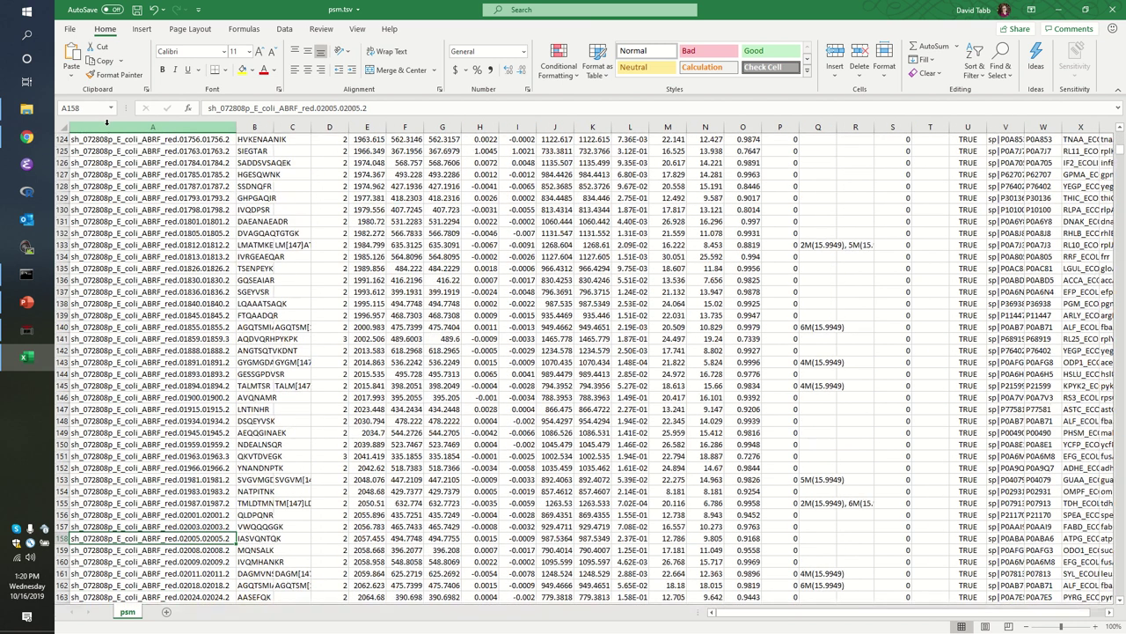
key("Page_Up")
scroll(107, 123, "up", 3)
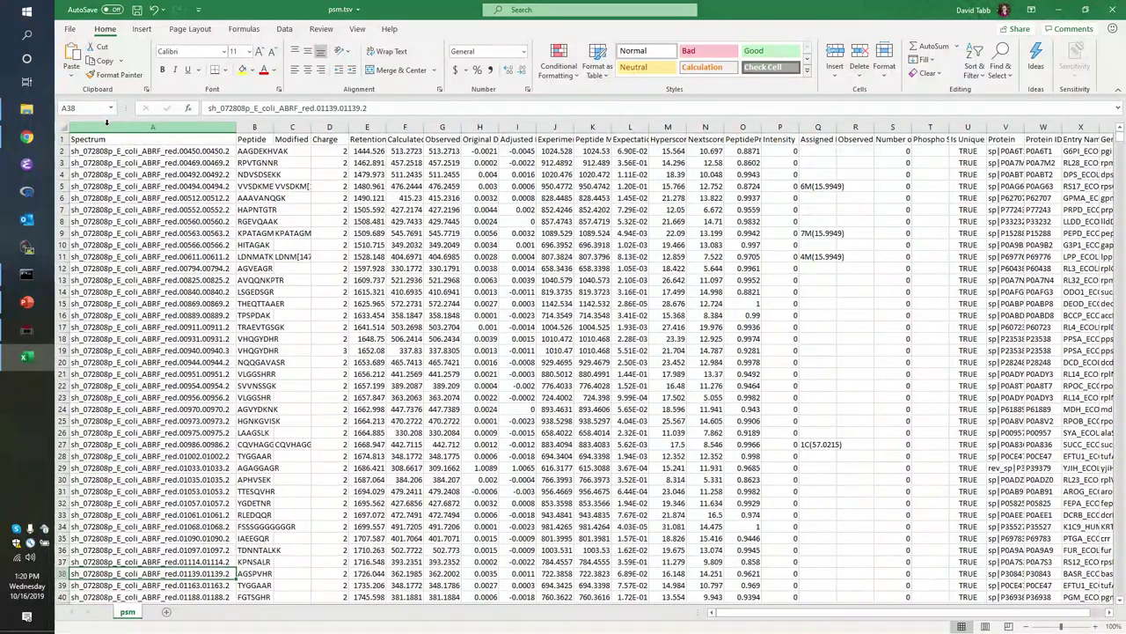
key("Down")
key("Up")
key("Up")
key("Right")
Review the header row from Retention through Calculated M/Z and Original Delta Mass to Hyperscore
key("Right")
key("Right")
key("Right")
key("Right")
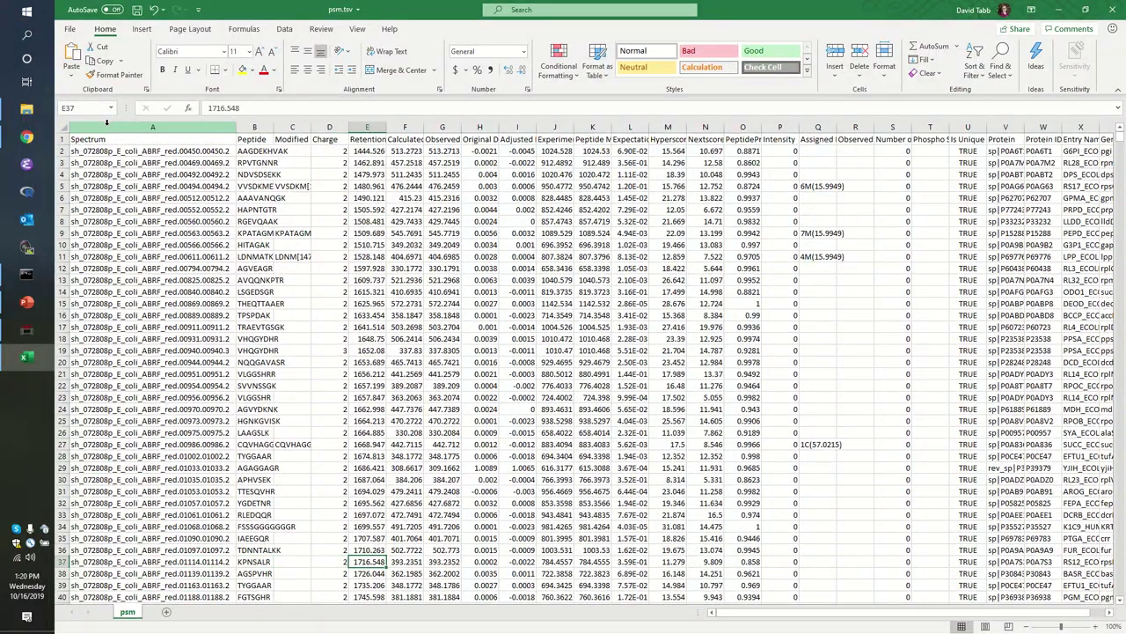
key("Left")
key("Up")
key("ctrl+Up")
key("Right")
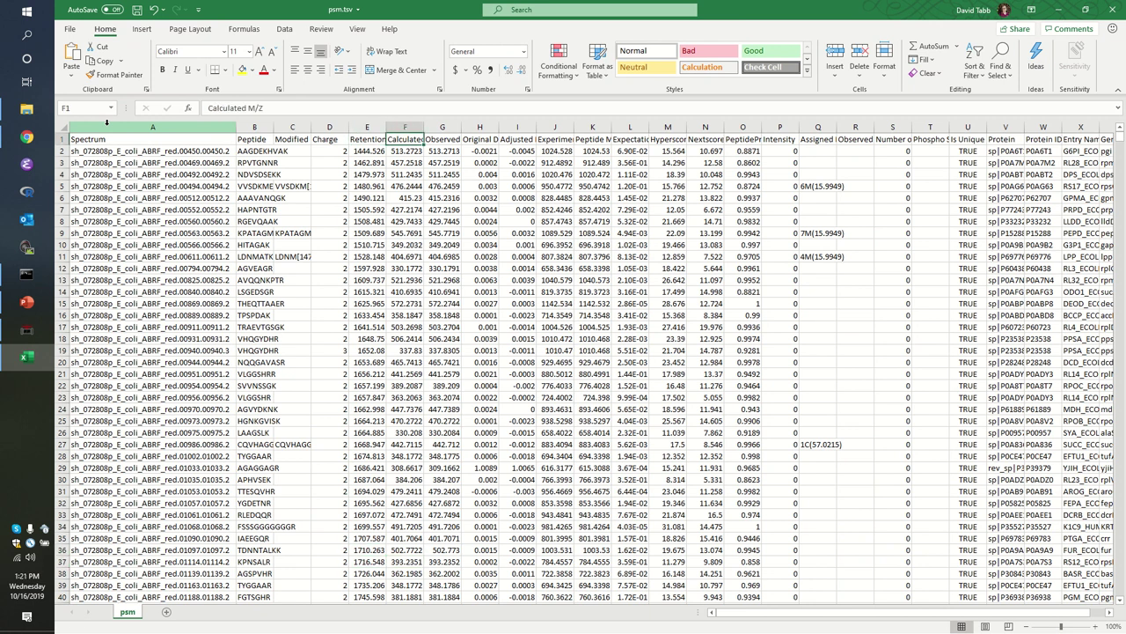
key("Right")
key("Right")
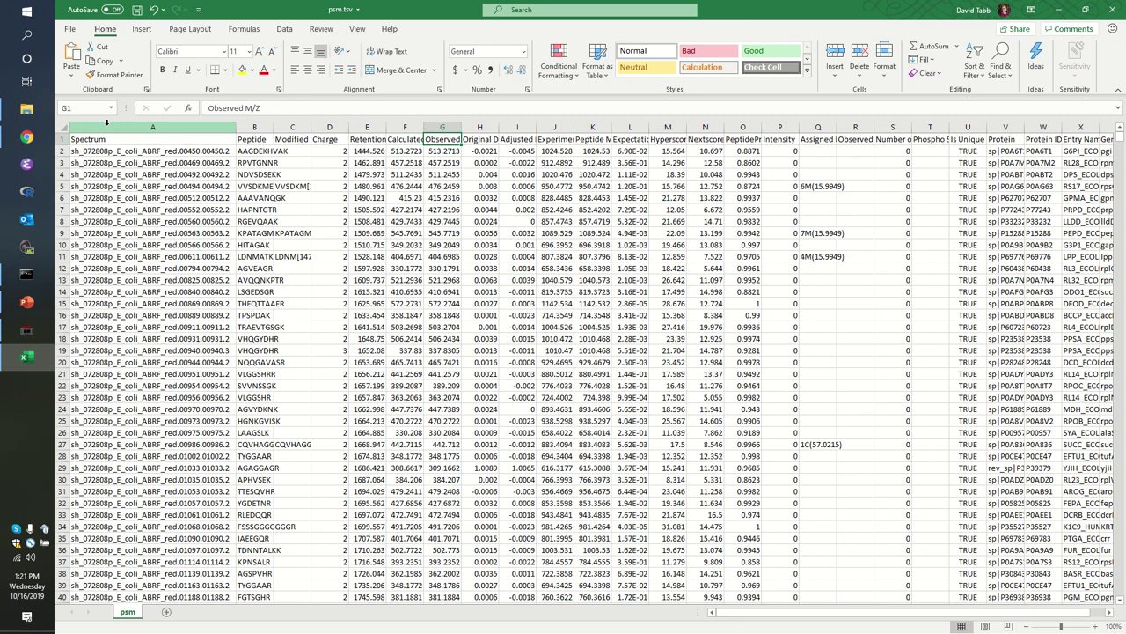
key("Right")
key("Left")
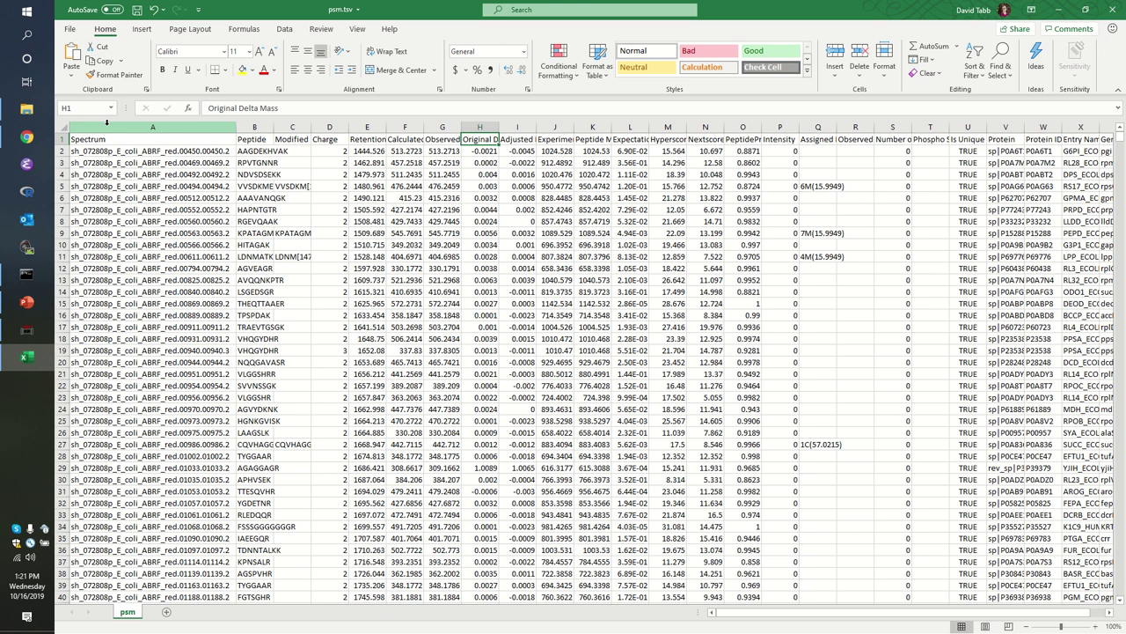
key("Right")
key("Right")
key("Right")
key("Right")
key("Right")
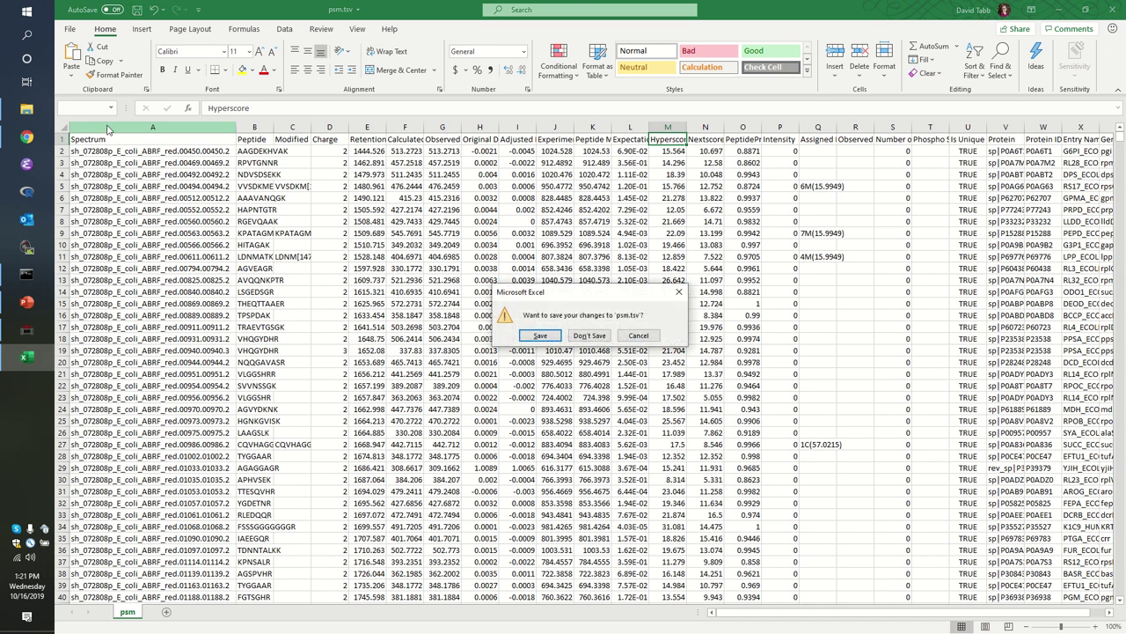
Close psm.tsv in Excel without saving changes
key("alt+F4")
key("alt+Tab")
key("n")
Go up to result-all-philosopher and browse the combined files, reprint.int.tsv and fragger.params
key("alt+Tab")
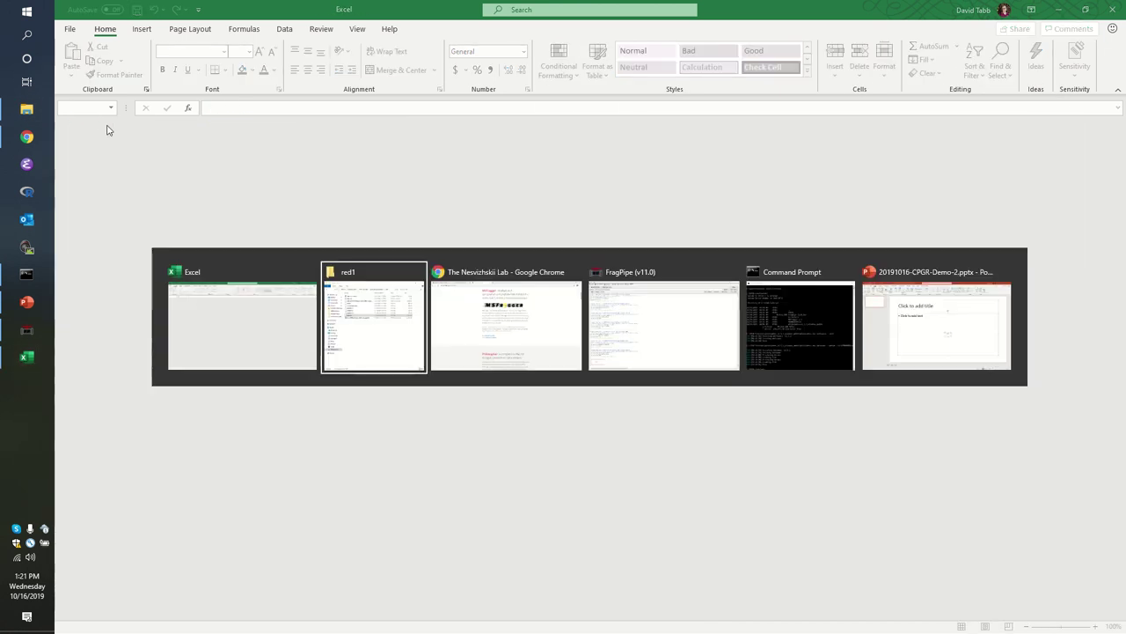
key("Up")
key("Up")
key("Up")
key("Up")
key("Up")
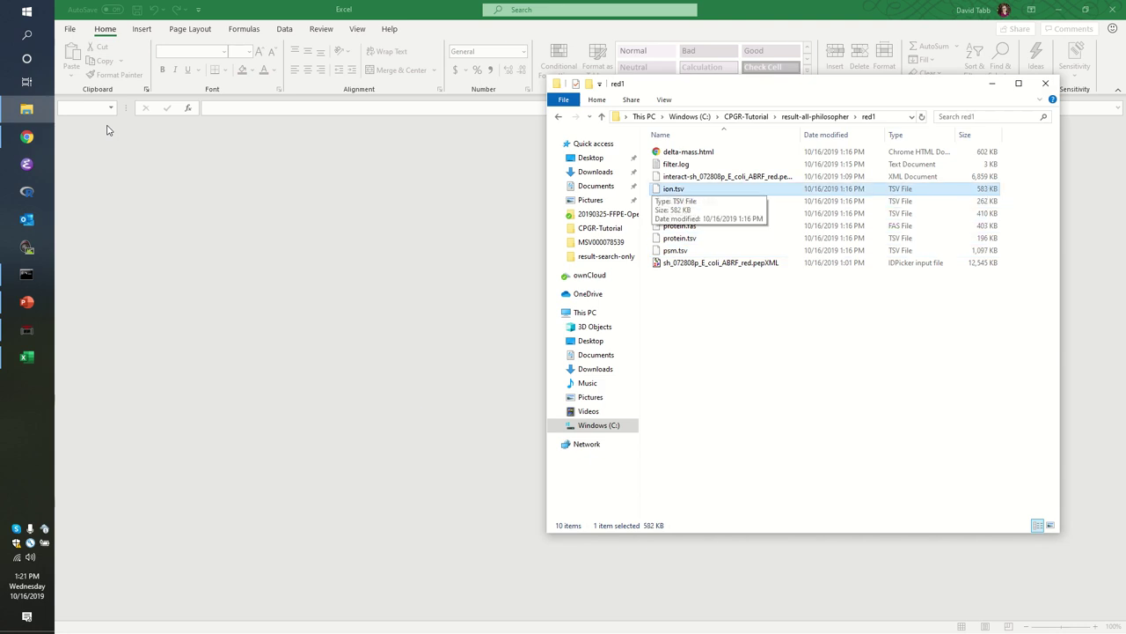
key("alt+Up")
key("Down")
key("Down")
key("Down")
key("Down")
key("Down")
key("Down")
key("Down")
key("Down")
key("Down")
key("Down")
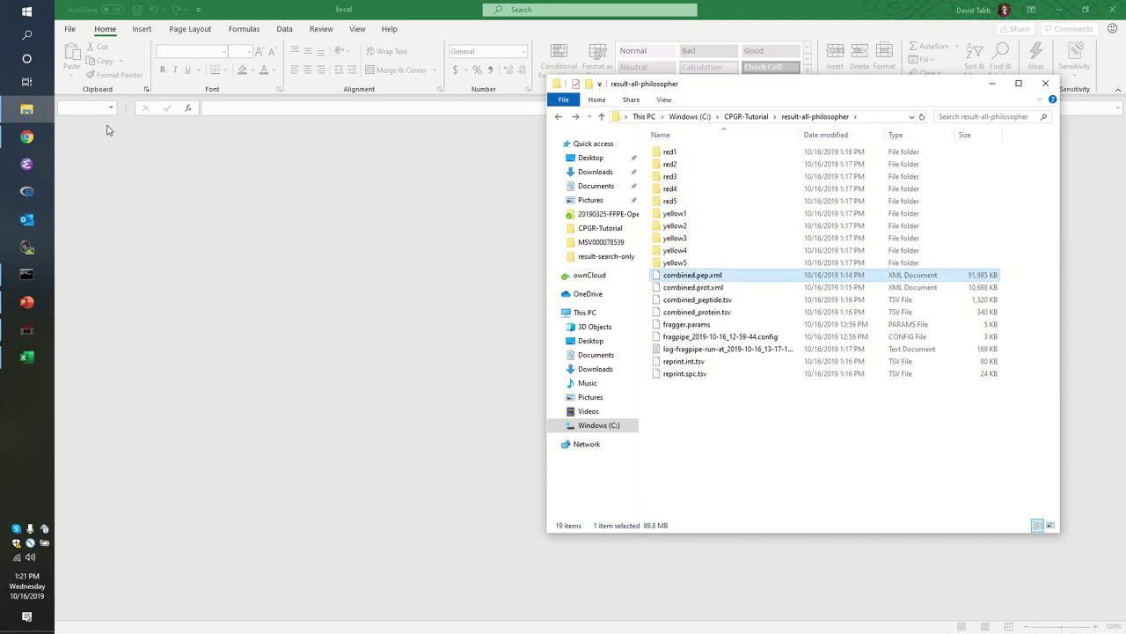
key("shift+Down")
key("shift+Down")
key("shift+Down")
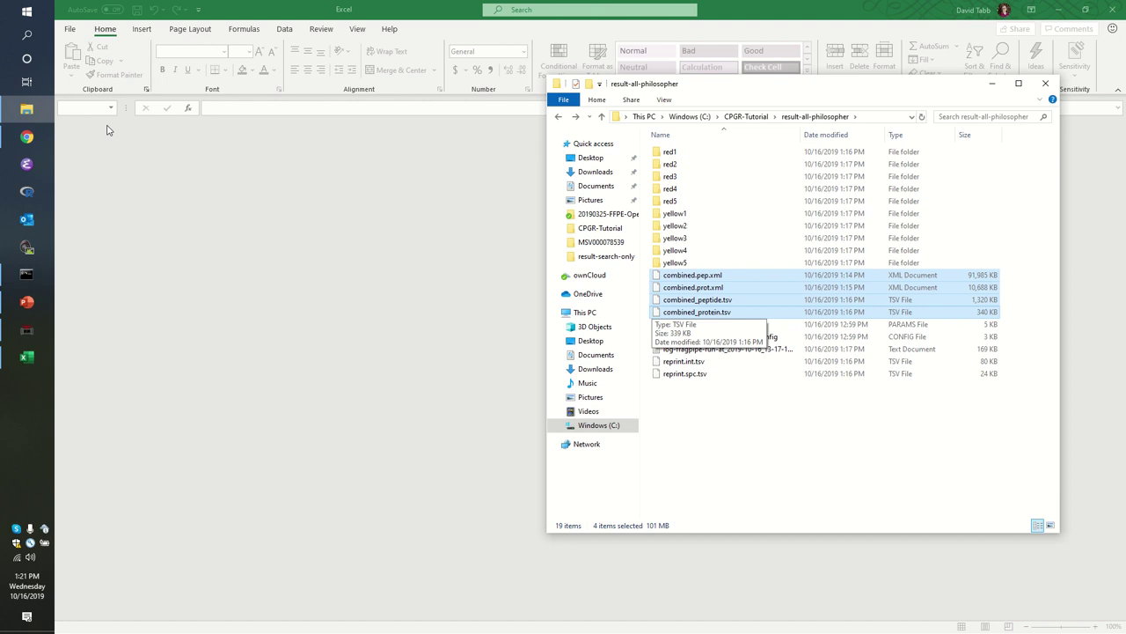
key("Down")
key("Down")
key("Down")
key("Down")
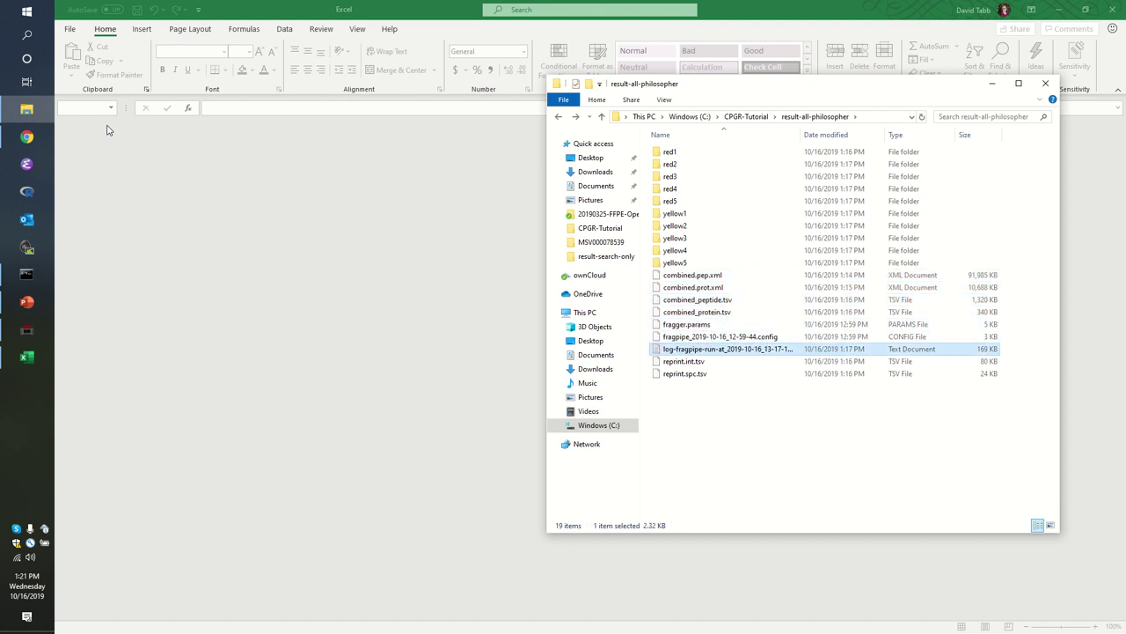
key("Up")
key("Up")
key("Up")
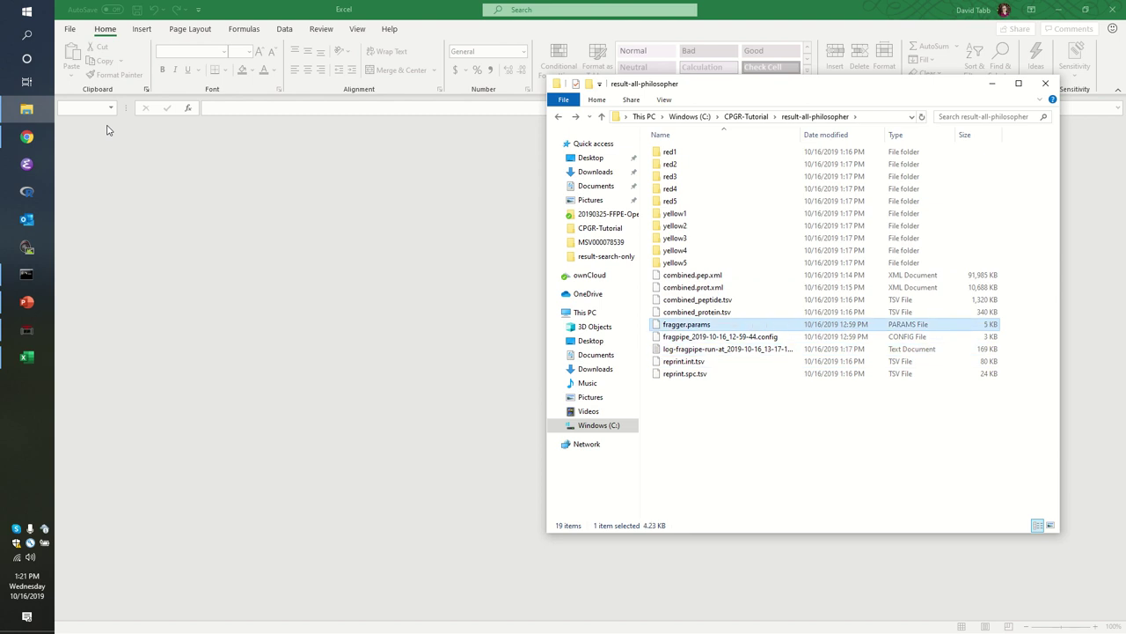
Open fragger.params in maximized Emacs and review settings like precursor_mass_lower -50 and calibrate_mass 0
left_click(28, 164)
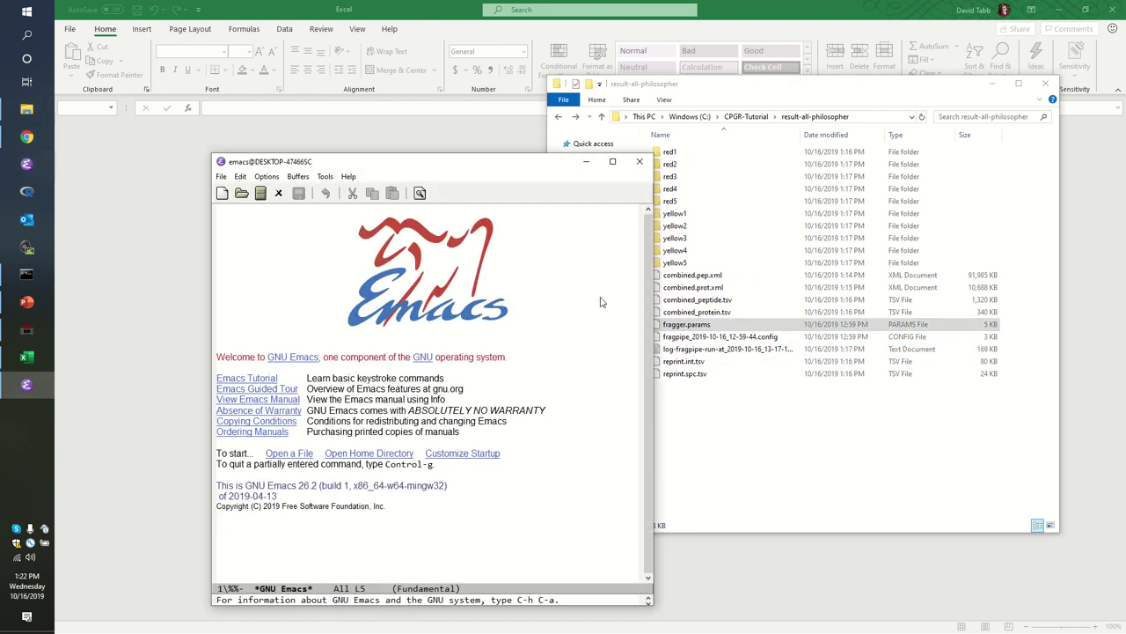
left_click_drag(689, 325, 508, 390)
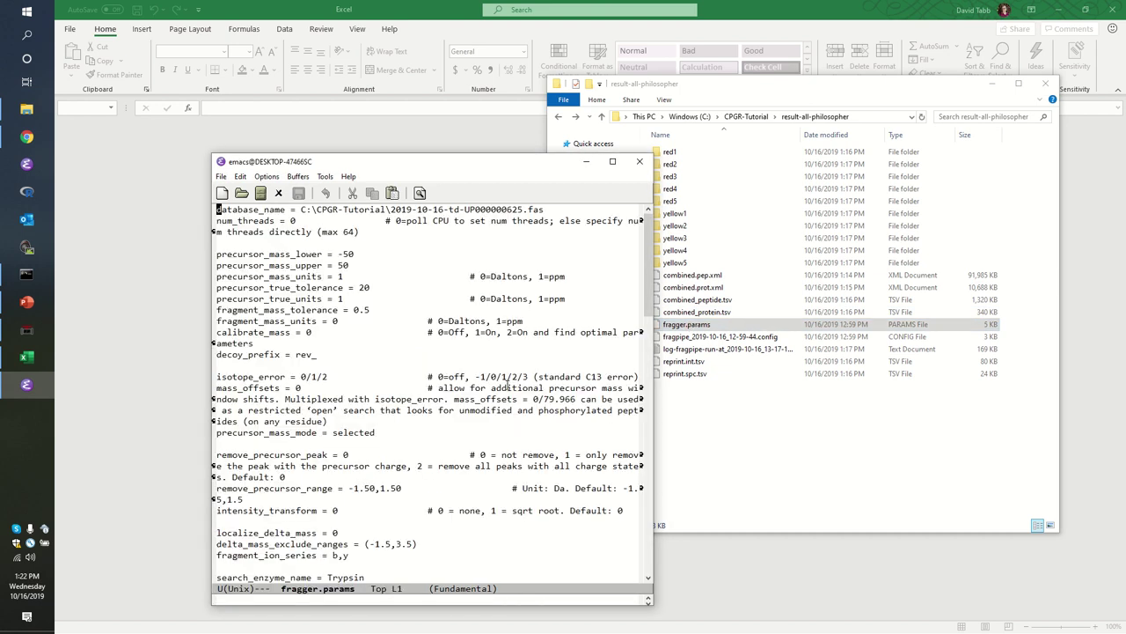
left_click(613, 162)
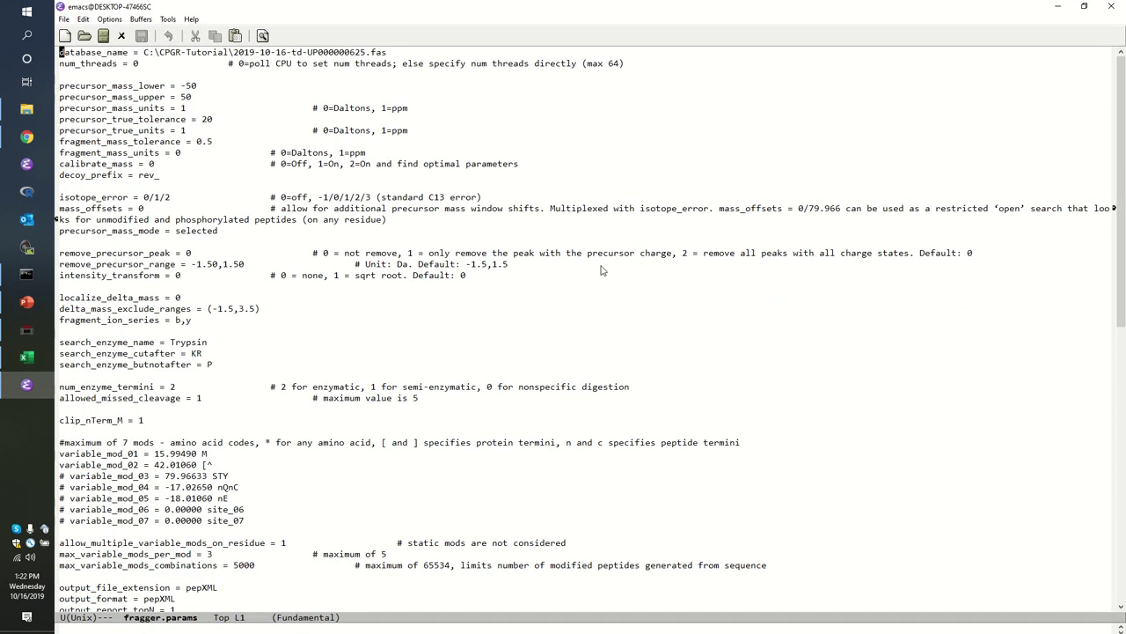
key("Down")
key("Down")
key("Down")
key("Down")
key("Down")
key("Down")
key("Down")
key("Down")
key("Down")
key("Down")
key("Down")
key("Down")
key("Down")
key("Down")
key("Down")
key("Down")
key("Down")
key("Down")
key("Down")
key("Down")
key("Down")
key("Down")
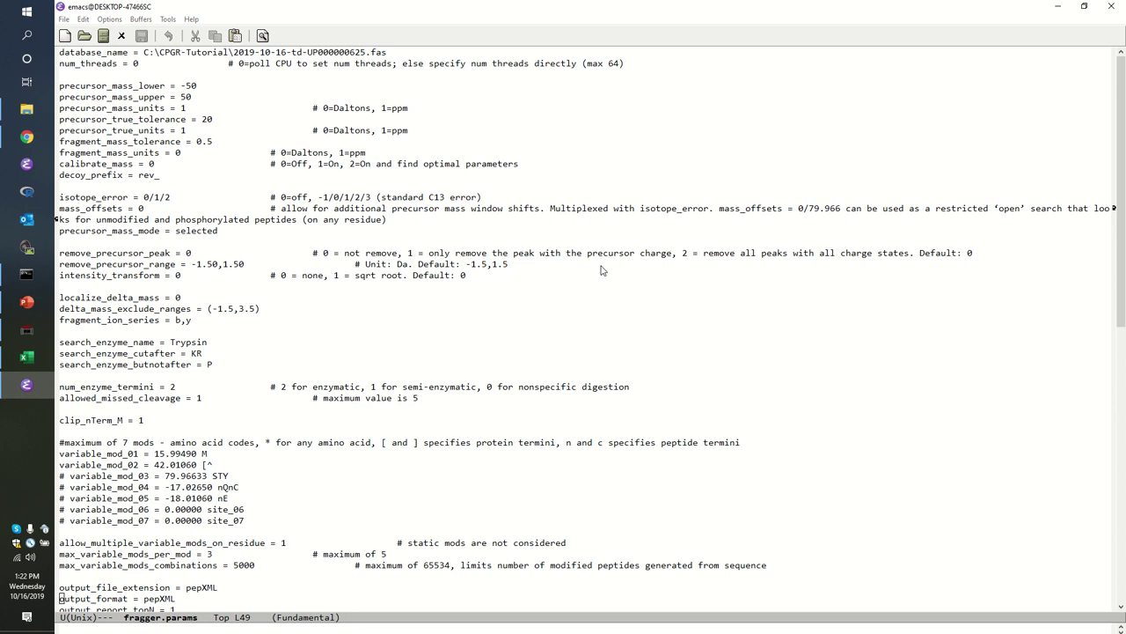
key("alt+Tab")
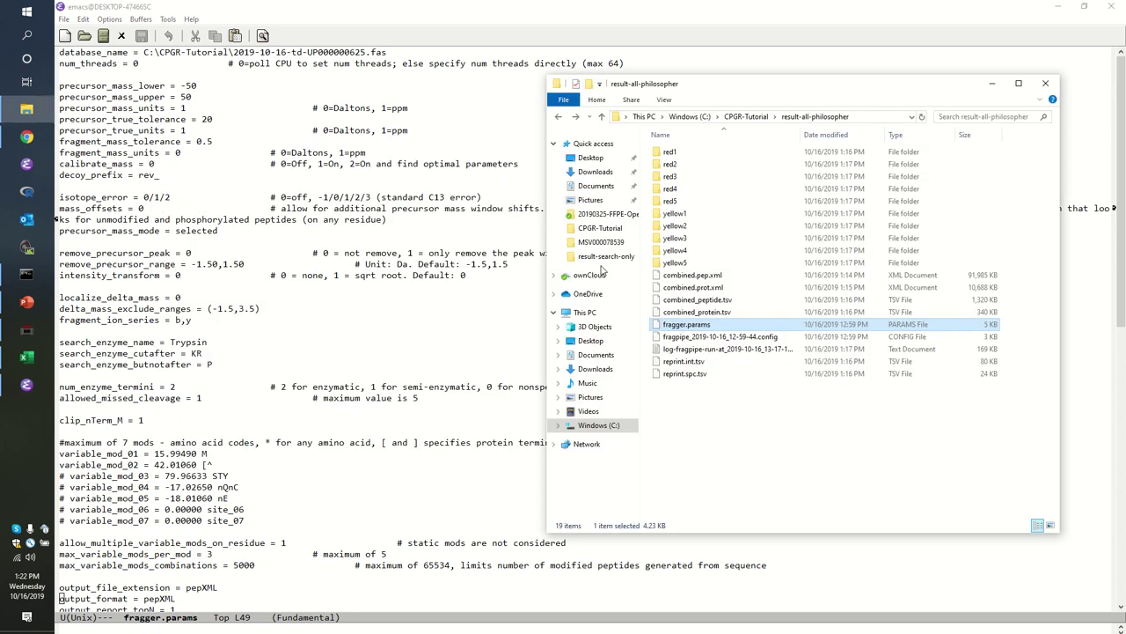
Open the FragPipe config file in Emacs
left_click(690, 339)
left_click_drag(690, 339, 459, 318)
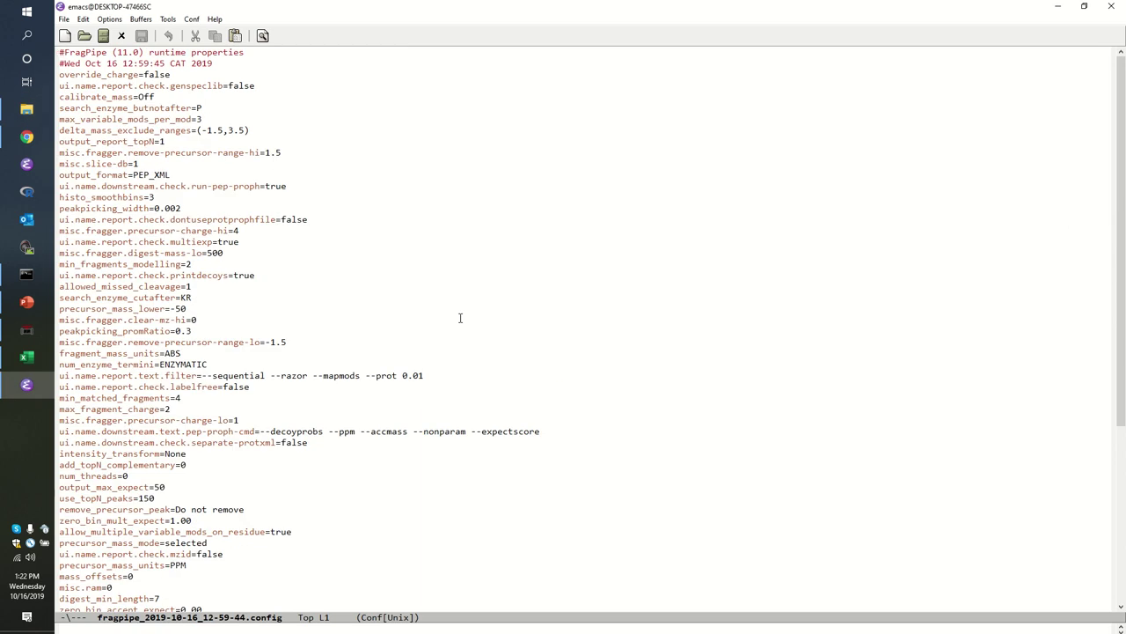
key("alt+Tab")
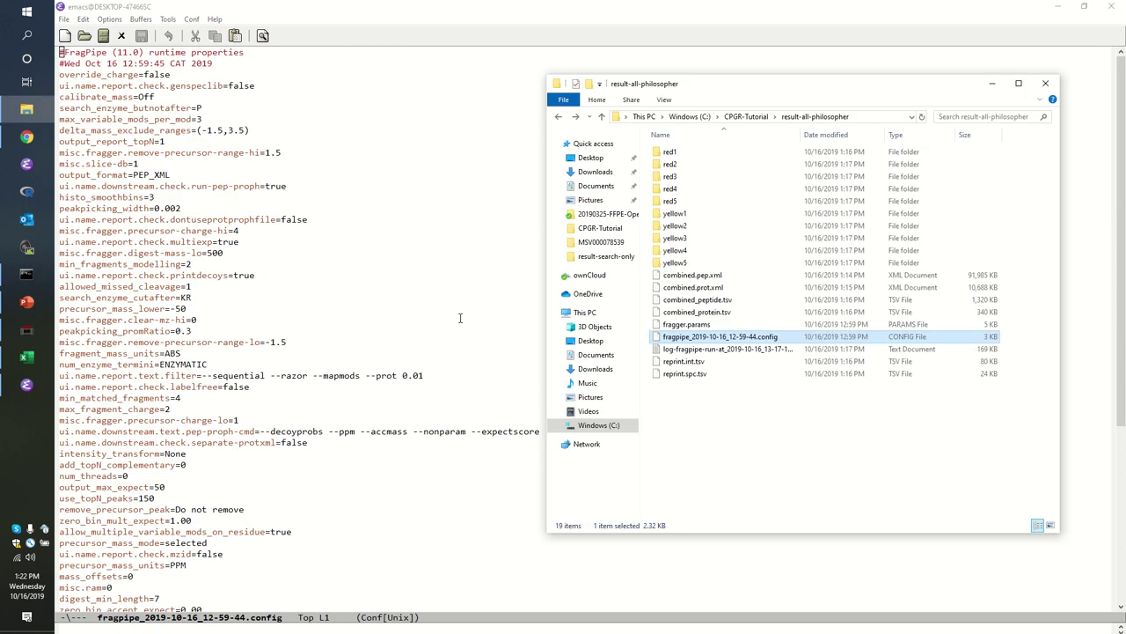
Open the log-fragpipe run log in Emacs and scroll through its version and command listing
left_click(694, 352)
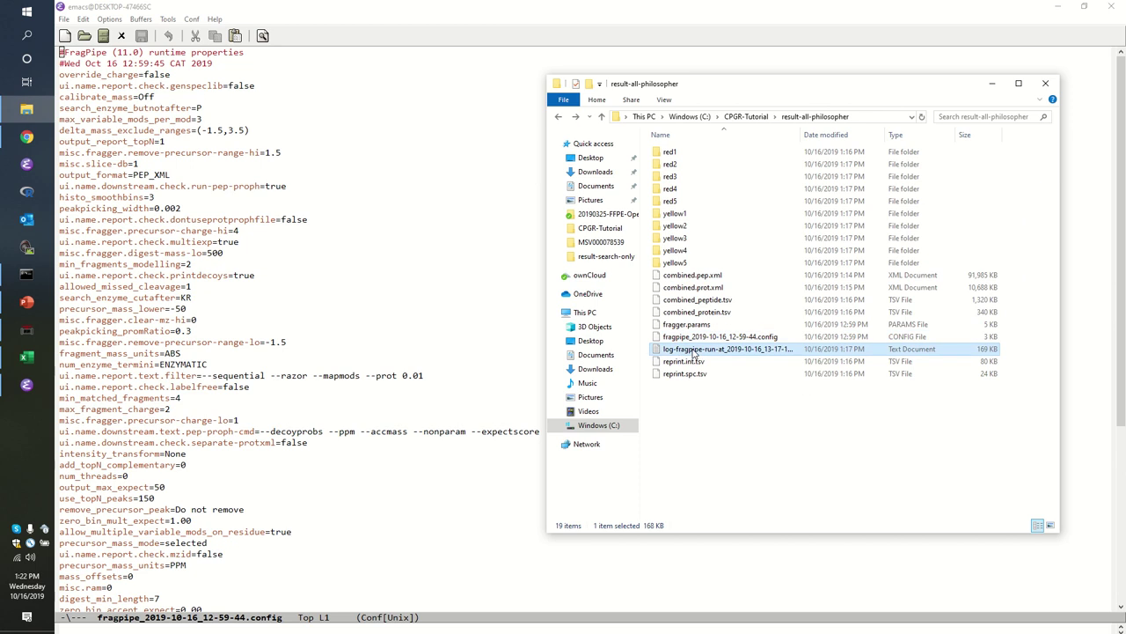
left_click_drag(694, 353, 421, 272)
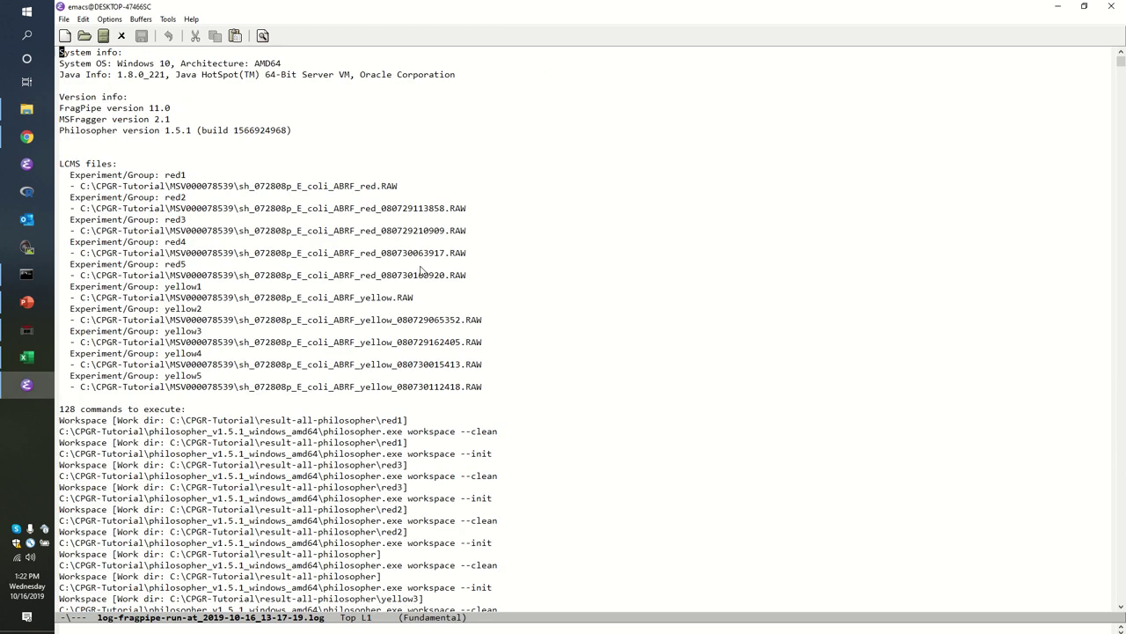
scroll(420, 272, "down", 18)
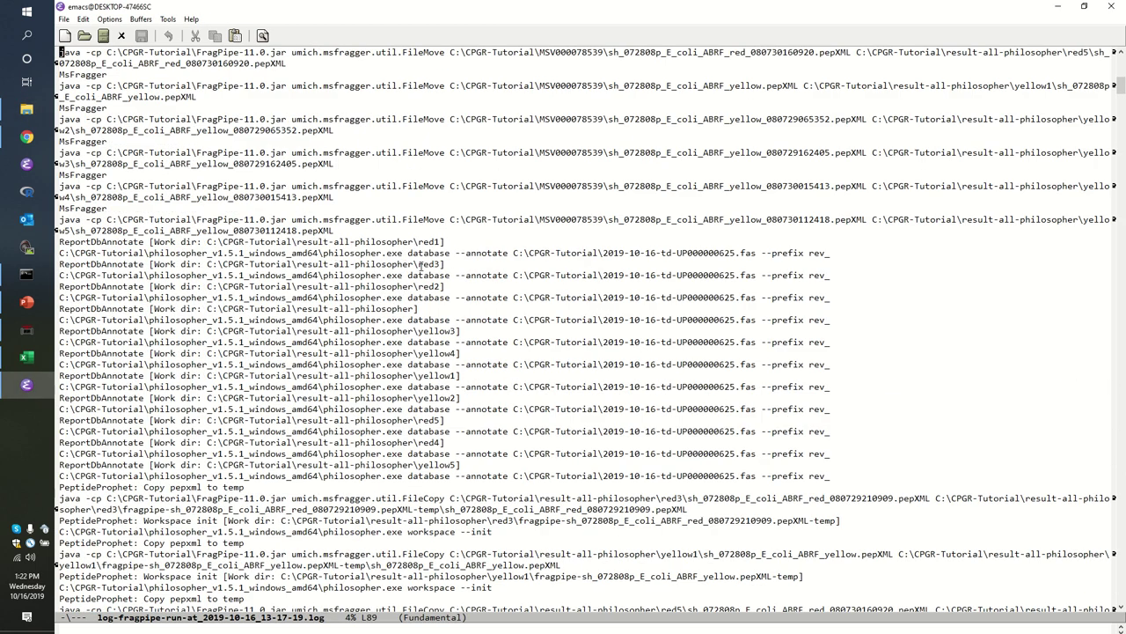
scroll(421, 272, "down", 10)
scroll(421, 272, "up", 20)
key("alt+Tab")
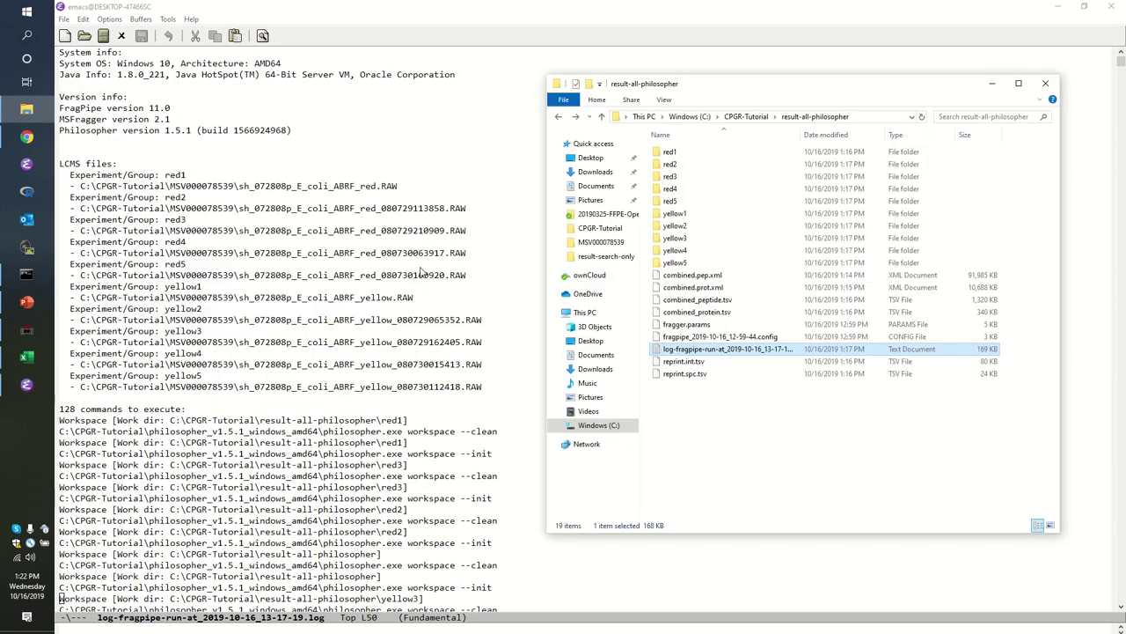
left_click(675, 362)
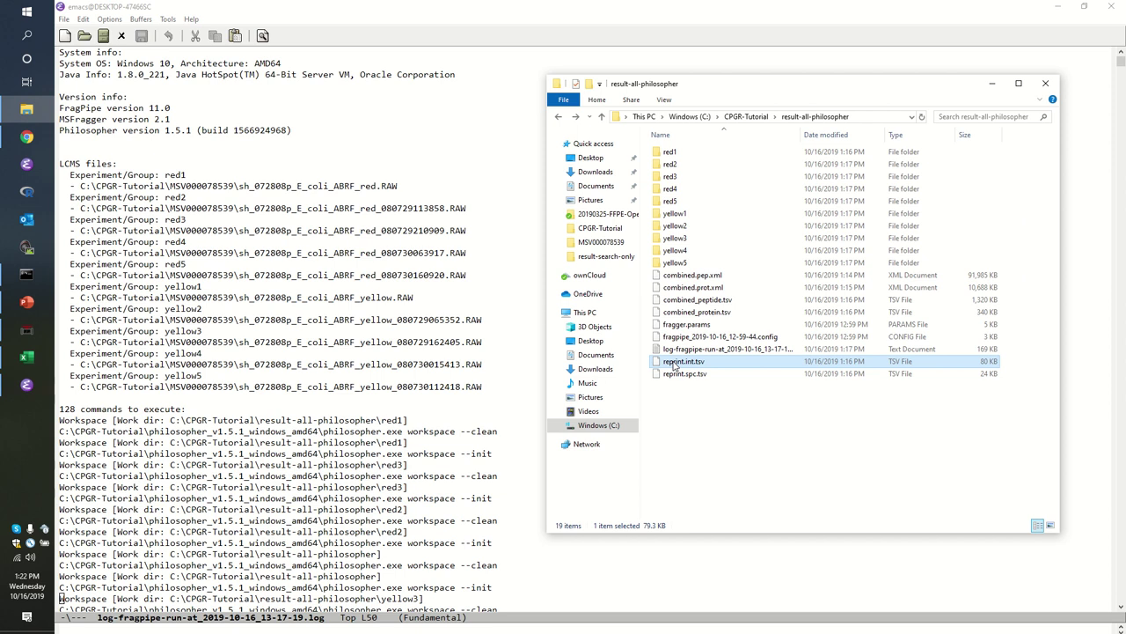
key("alt+Tab")
key("Tab")
key("alt+Tab")
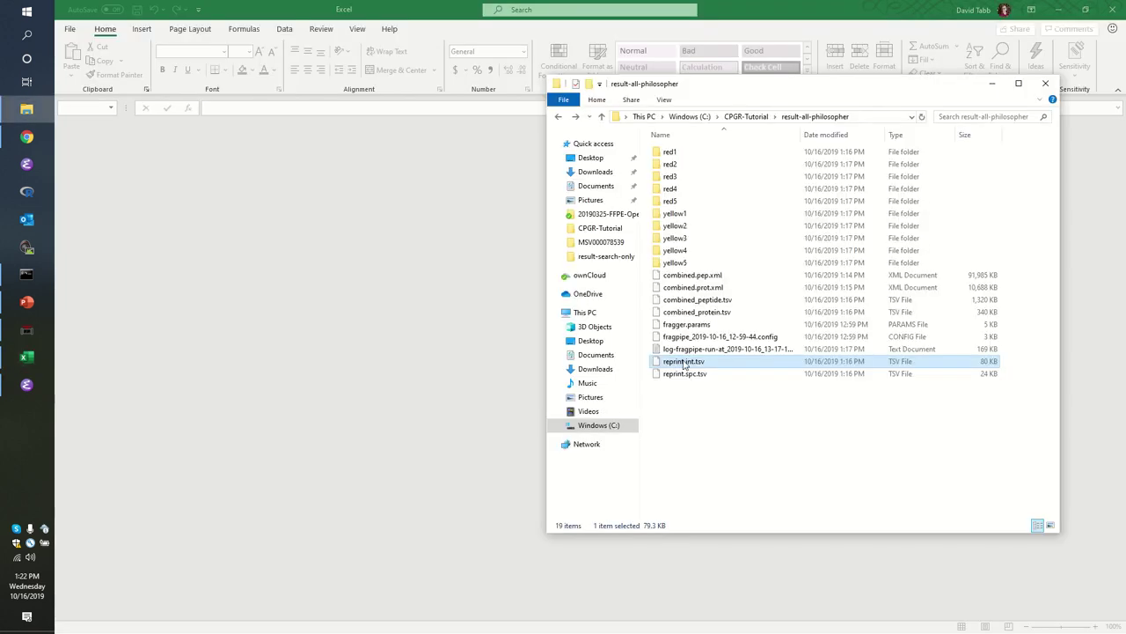
left_click_drag(685, 363, 428, 335)
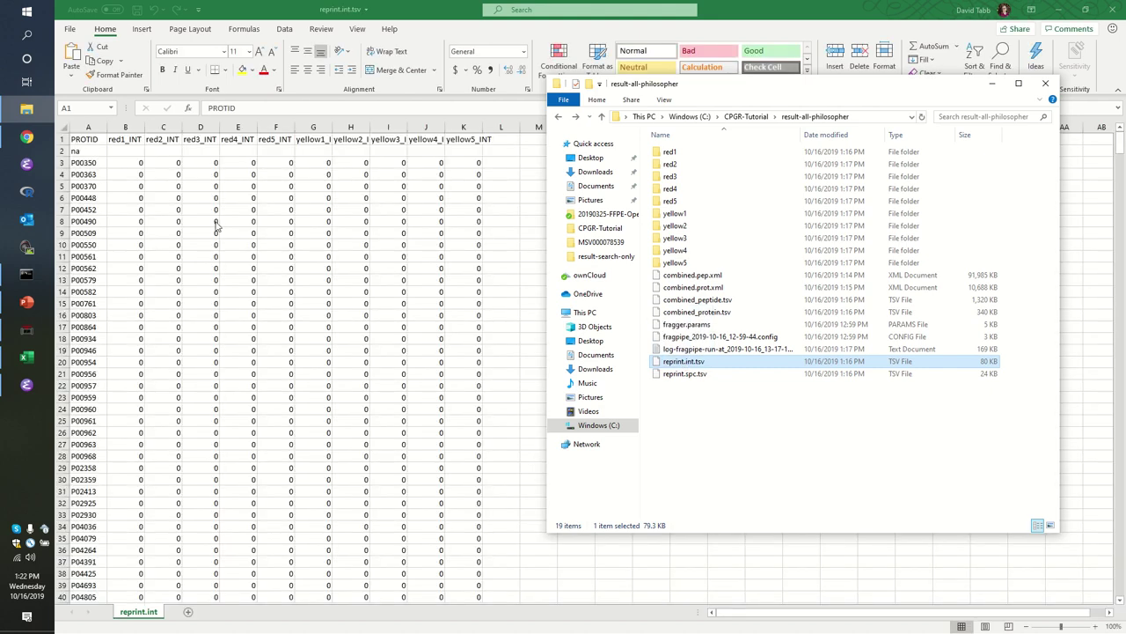
key("Down")
key("Down")
key("Down")
key("Down")
key("Down")
key("Down")
key("Down")
key("Down")
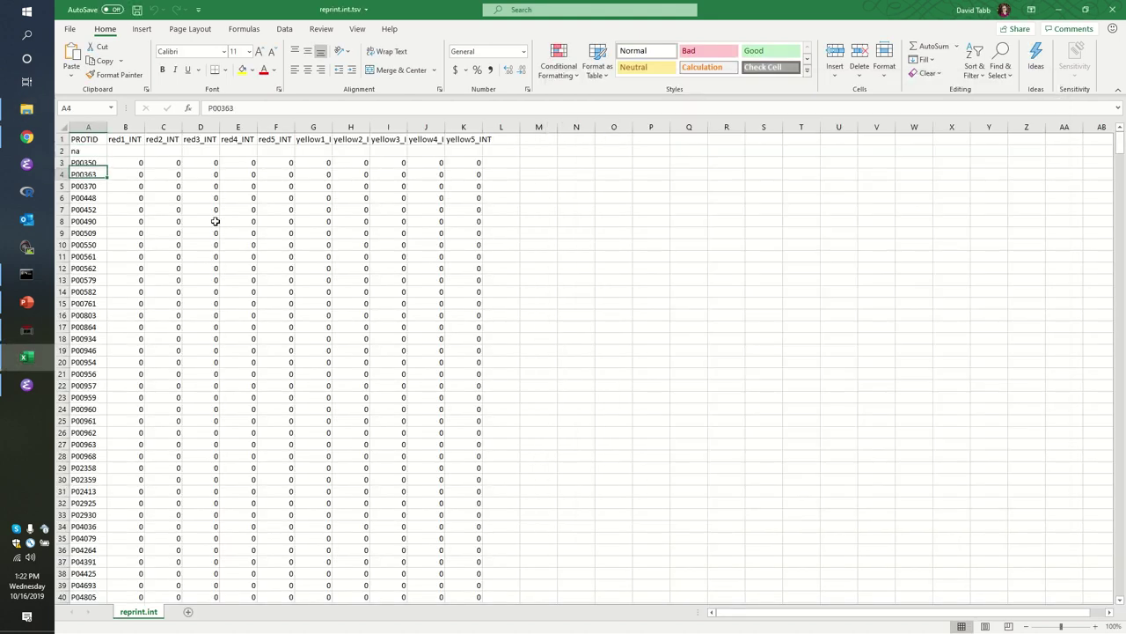
key("Down")
key("Down")
key("Down")
key("Down")
key("Down")
key("Down")
key("Down")
key("Down")
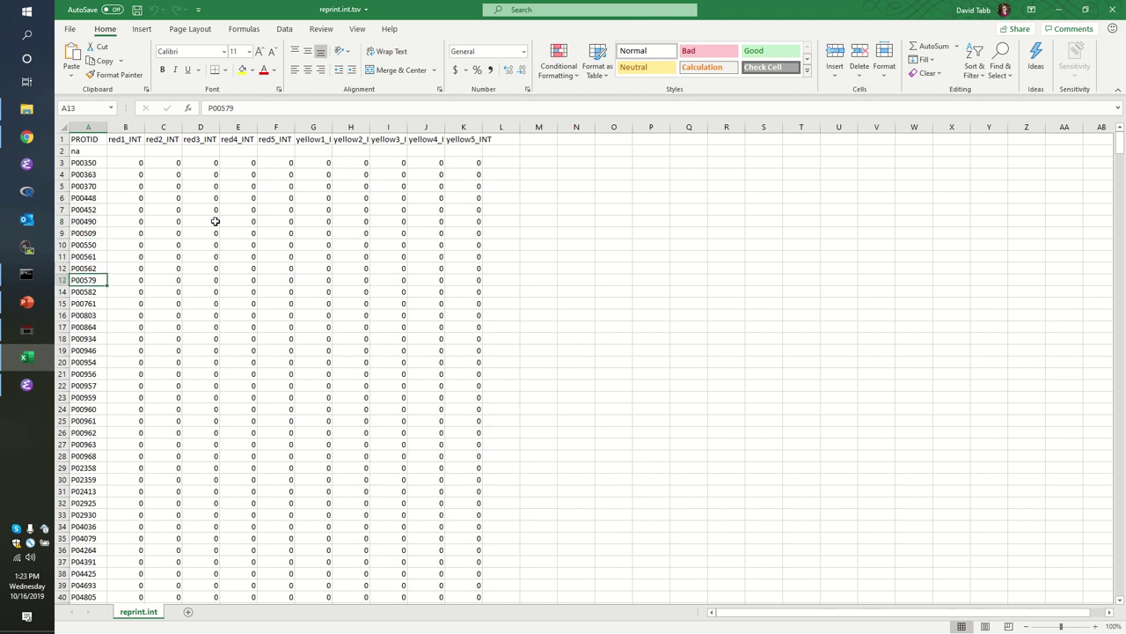
key("Page_Down")
key("Page_Down")
key("Page_Down")
key("Page_Down")
key("Page_Down")
key("Page_Down")
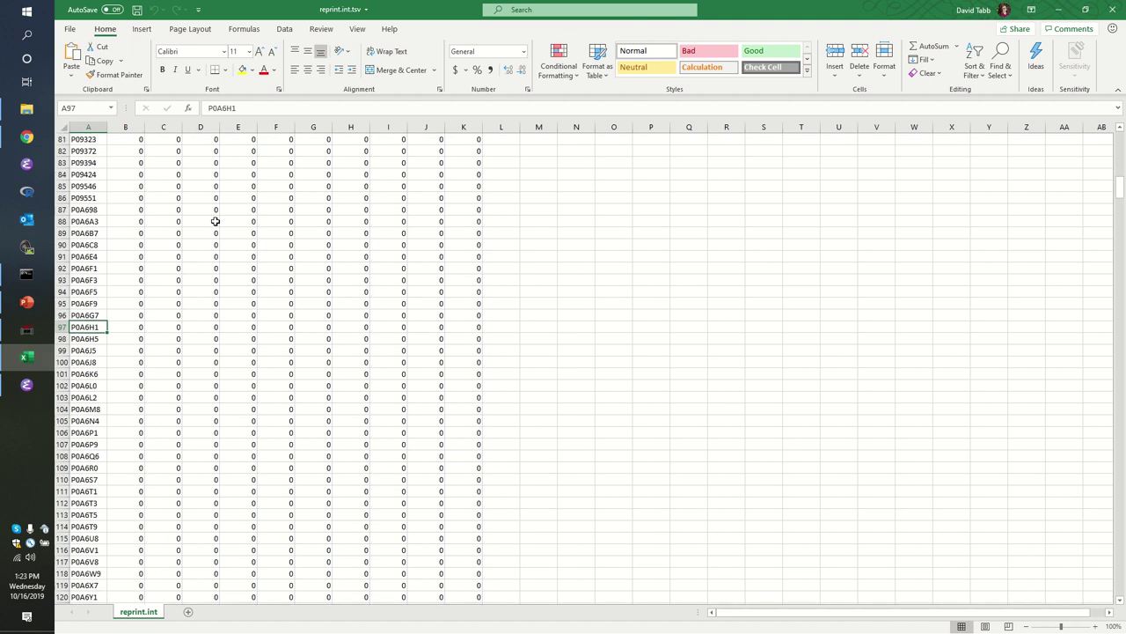
key("Page_Down")
key("Page_Down")
key("Page_Down")
key("Page_Down")
key("Page_Down")
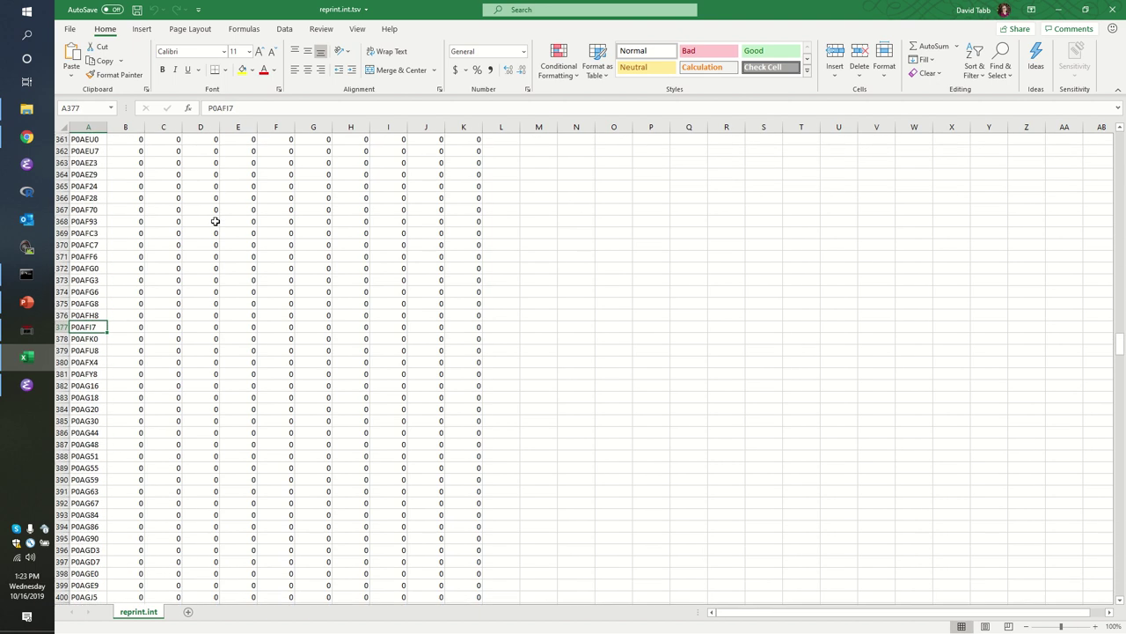
key("Page_Down")
key("End")
key("Down")
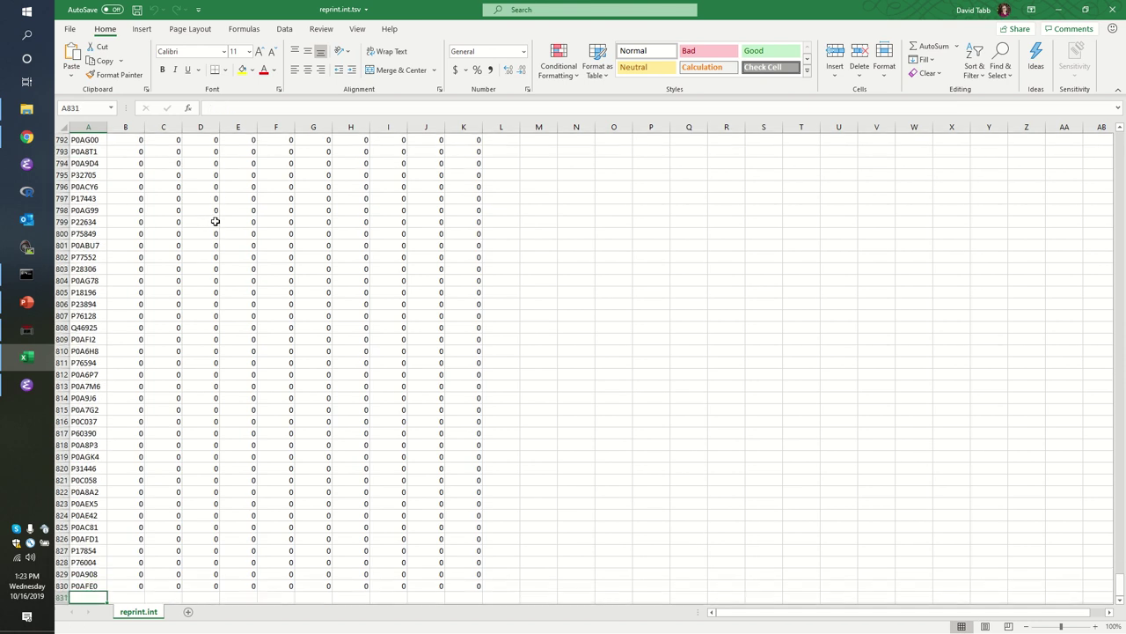
scroll(215, 221, "down", 1)
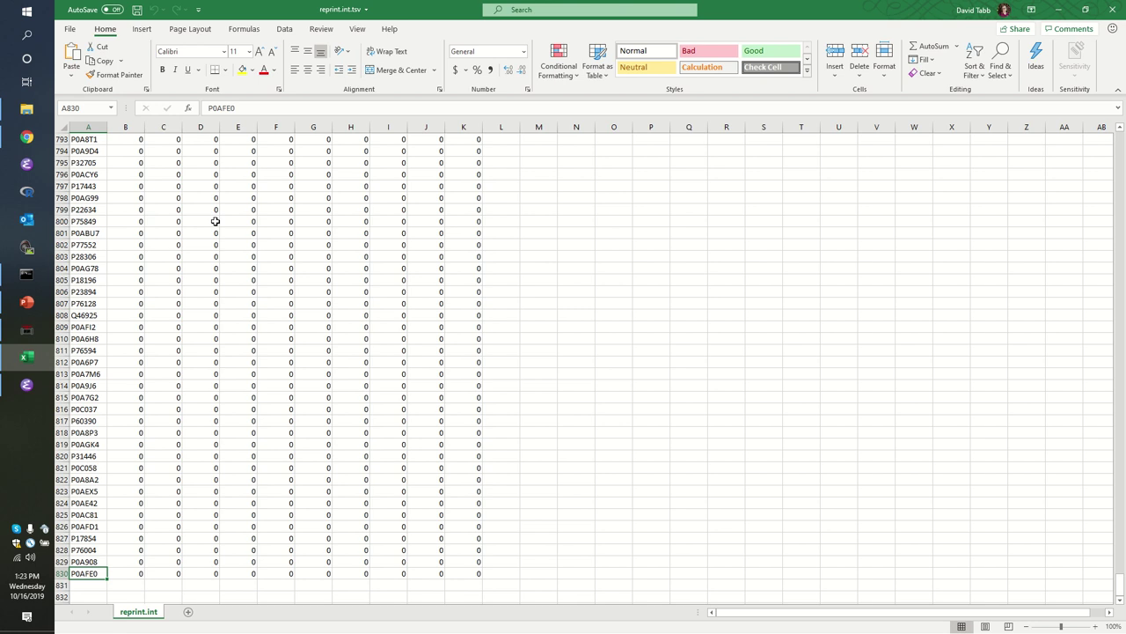
key("Page_Up")
key("Page_Up")
key("Page_Up")
key("Page_Up")
key("Page_Up")
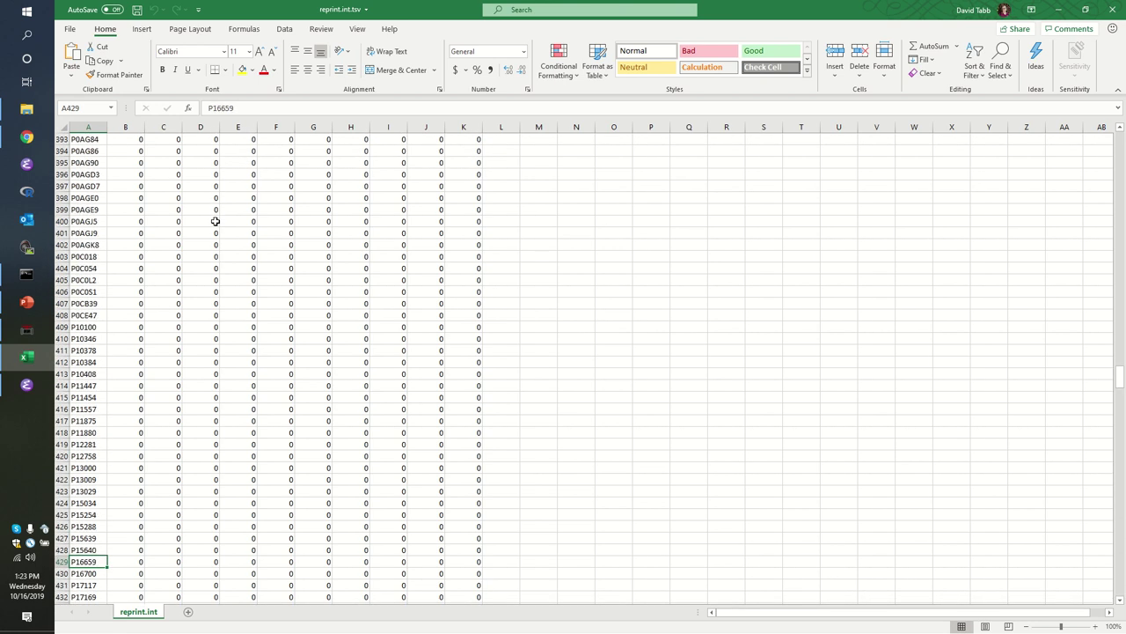
key("Page_Up")
key("Page_Up")
key("Page_Up")
key("Page_Up")
key("Page_Up")
key("Page_Up")
key("Page_Up")
key("Page_Up")
key("Page_Up")
key("Page_Up")
key("Page_Up")
key("Page_Up")
key("Page_Up")
key("Page_Up")
key("Page_Up")
key("Up")
key("Up")
key("Up")
key("Up")
key("Up")
key("Up")
key("Up")
key("Up")
key("Up")
key("Up")
key("Up")
key("Up")
key("Up")
key("Up")
key("Up")
key("Up")
key("Up")
key("Up")
key("Up")
key("Up")
key("Up")
key("Up")
key("Up")
key("Up")
key("Up")
key("Right")
key("Right")
key("Right")
key("Right")
key("Right")
key("Right")
key("Right")
key("Down")
key("Down")
key("Down")
key("Down")
key("Down")
key("Down")
key("Down")
key("Down")
key("Left")
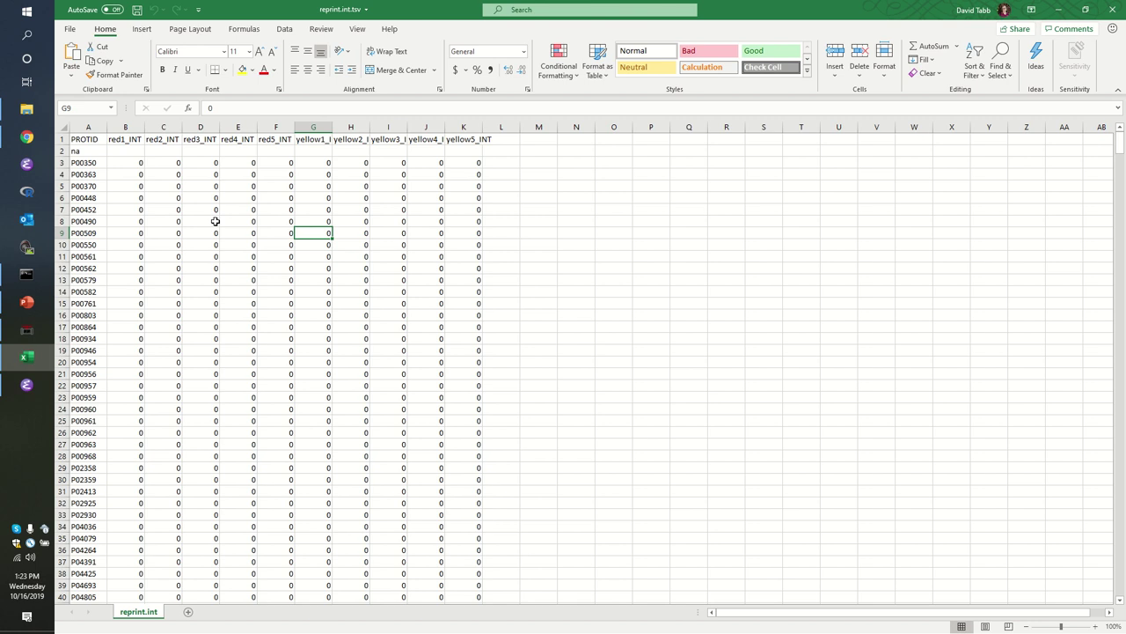
key("ctrl+w")
key("alt+Tab")
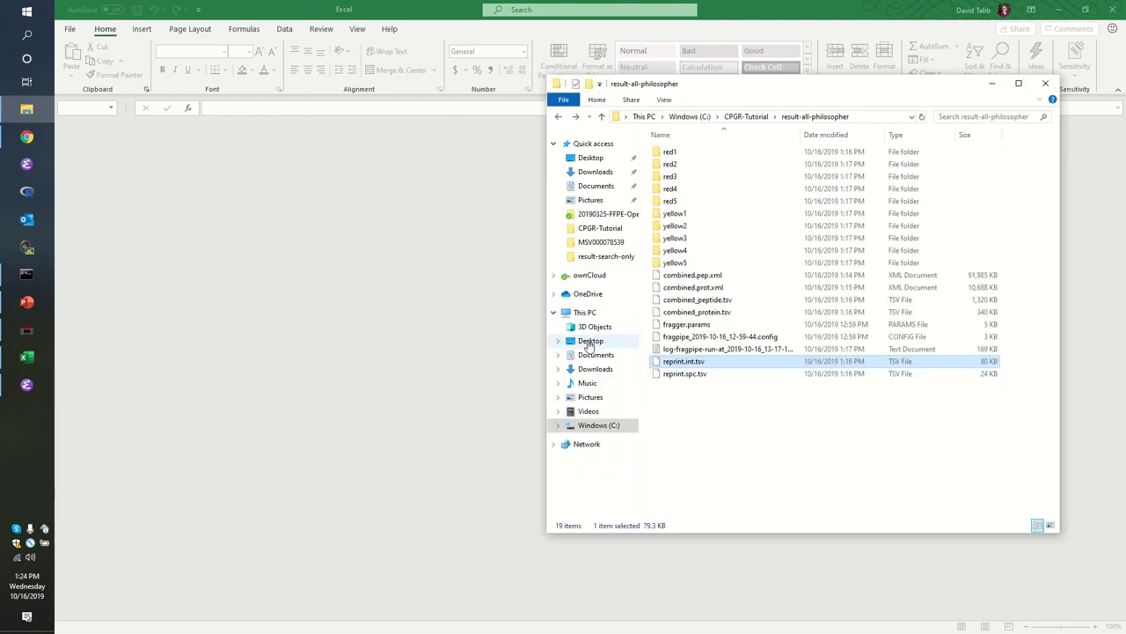
Open reprint.spc.tsv in Excel and inspect P00448's red1–red4 counts and P00509's red1 count of 21
left_click(671, 377)
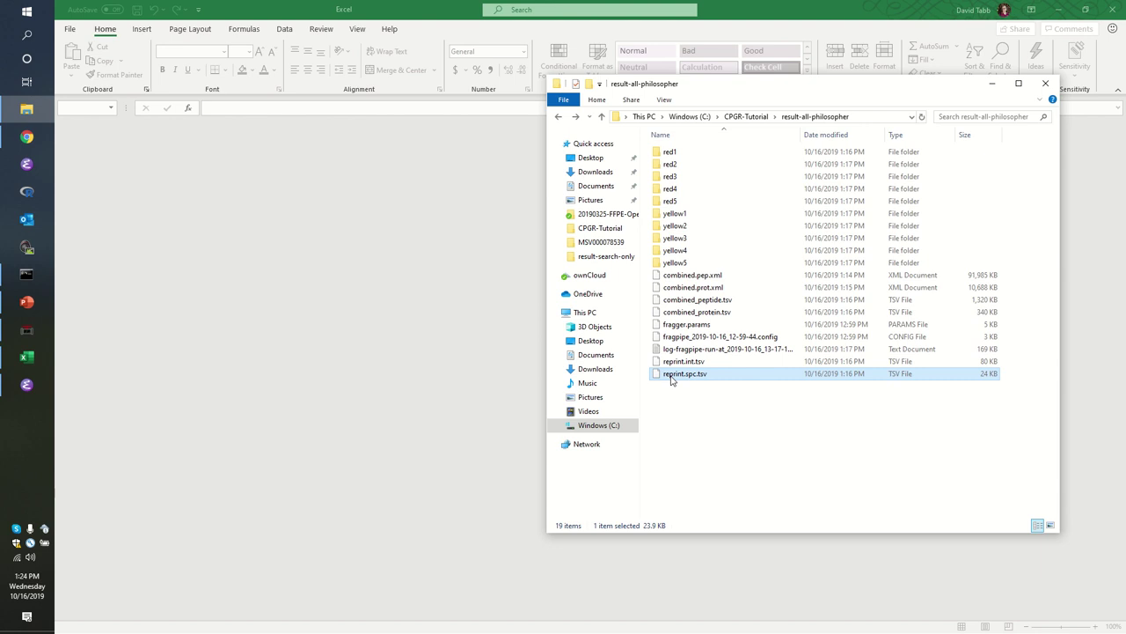
left_click_drag(671, 381, 418, 310)
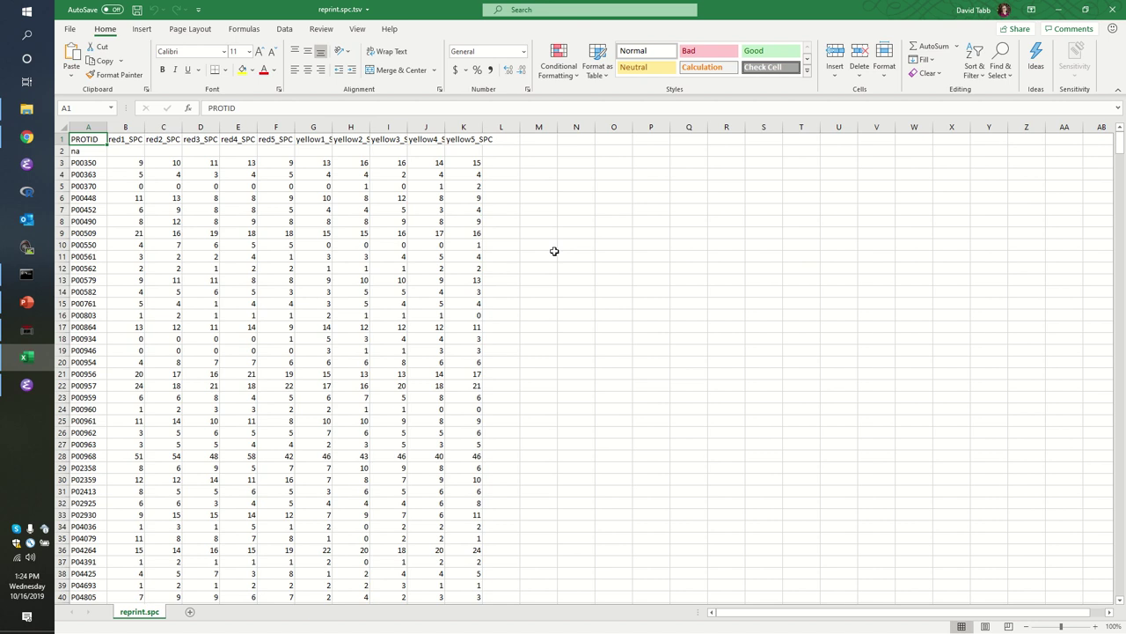
key("Down")
key("Down")
key("Down")
key("Down")
key("Right")
key("Right")
key("Right")
key("Down")
key("Down")
key("Down")
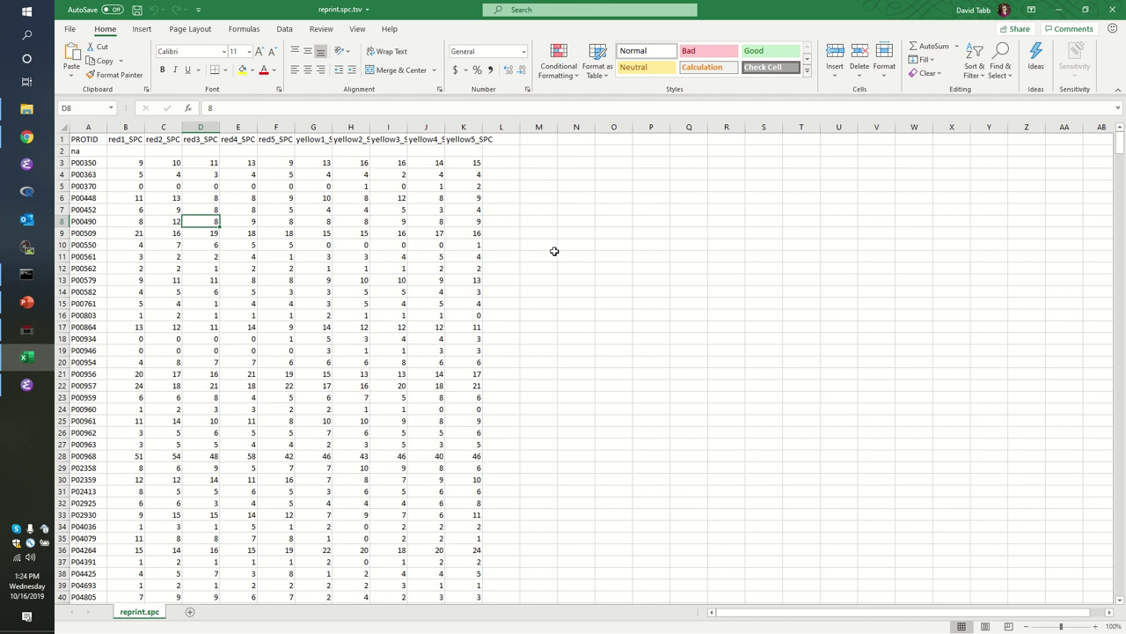
key("Down")
key("Down")
key("Down")
key("Down")
key("Down")
key("Down")
key("Down")
key("Down")
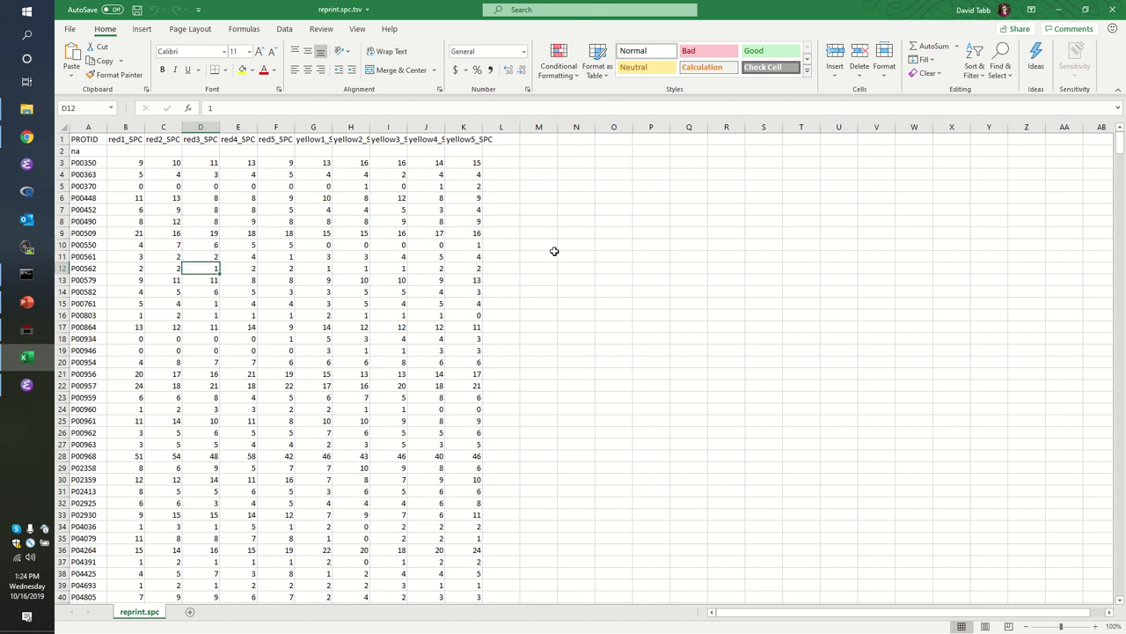
key("Right")
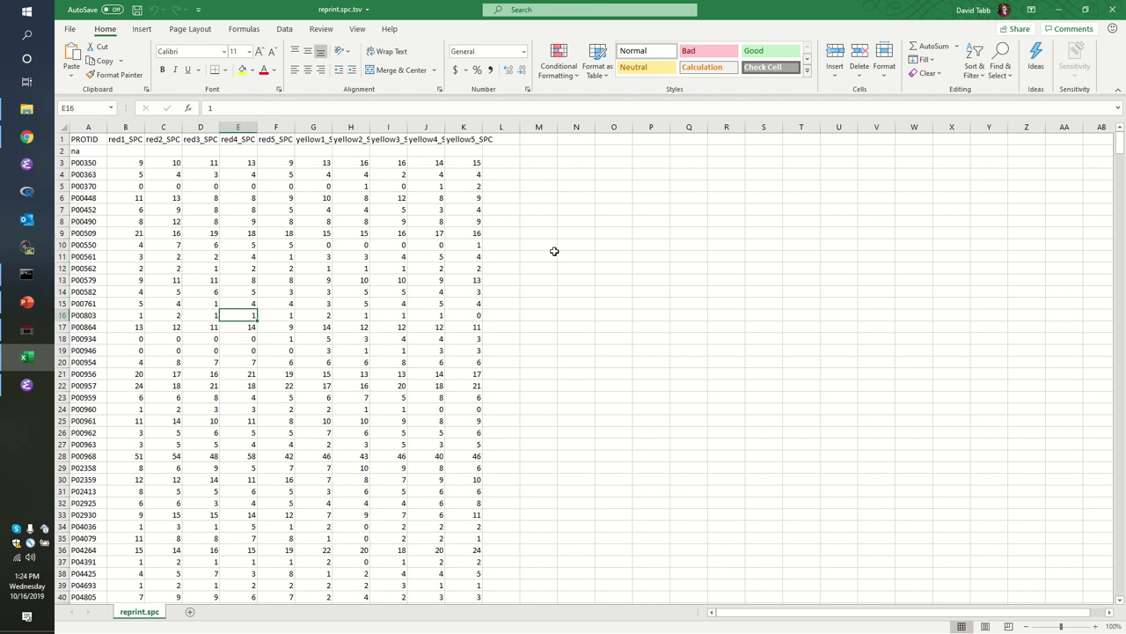
key("Up")
key("Up")
key("Up")
key("Up")
key("Up")
key("Up")
key("Up")
key("Up")
key("Up")
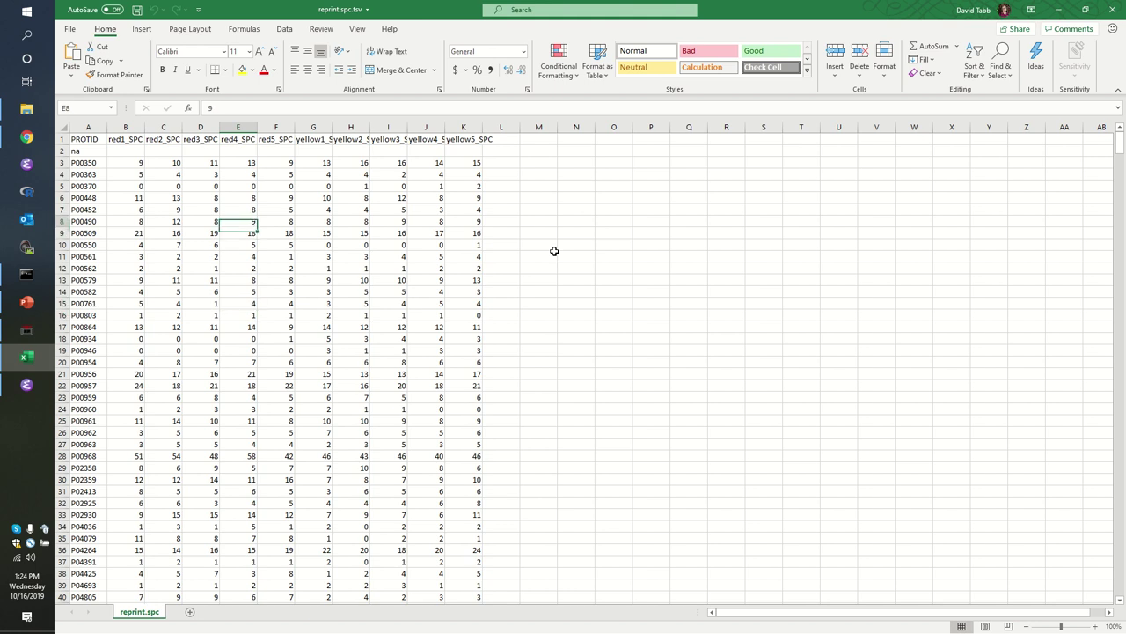
key("Left")
key("Left")
key("Left")
key("Up")
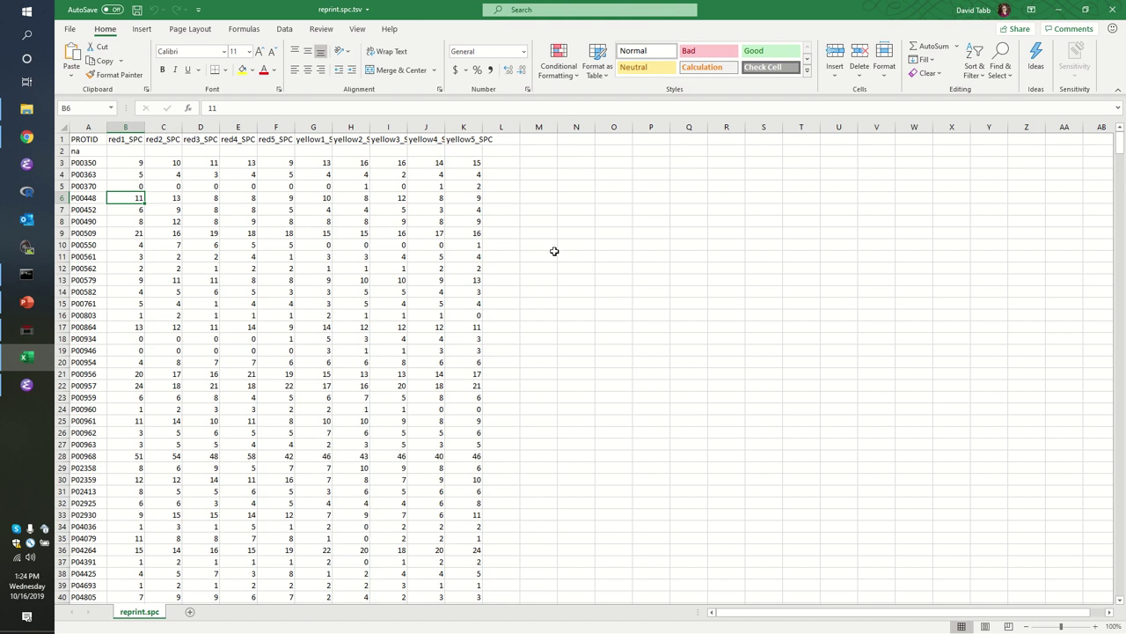
key("Down")
key("Down")
key("Down")
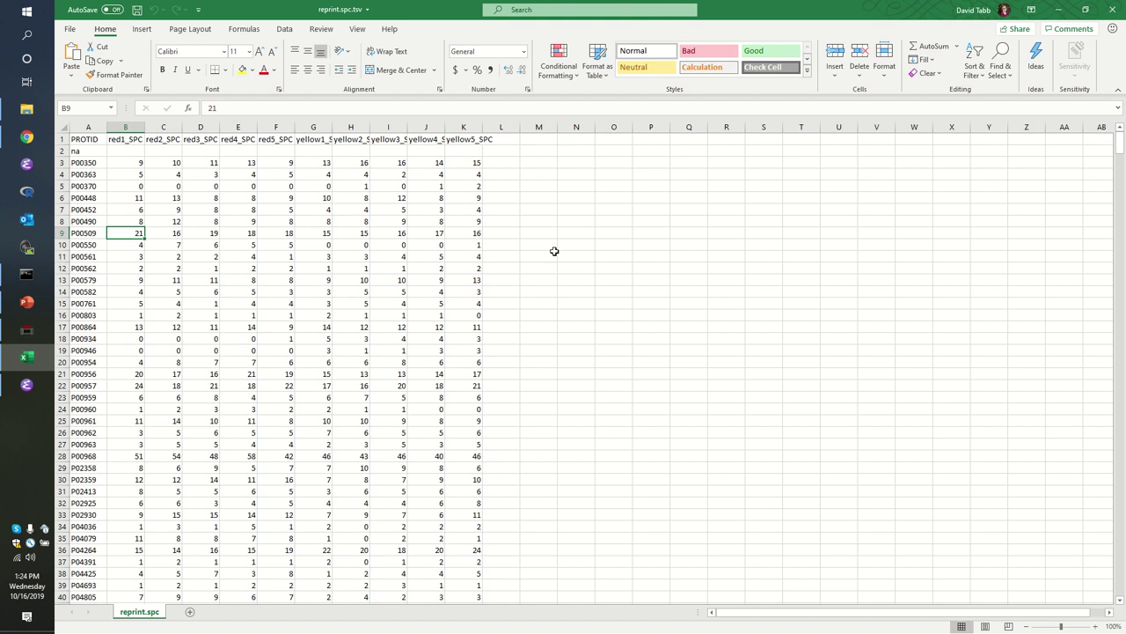